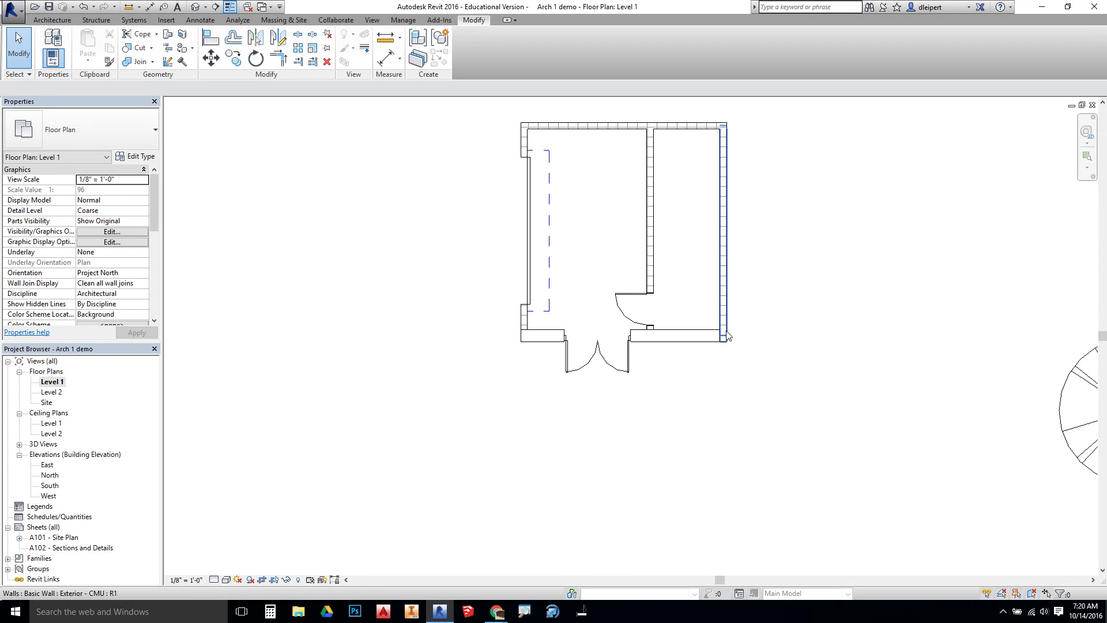
- Duplicate the type of the two brick walls along the plan's lower edge as "Exterior - 2x4 Wood Cedar"
click(693, 340)
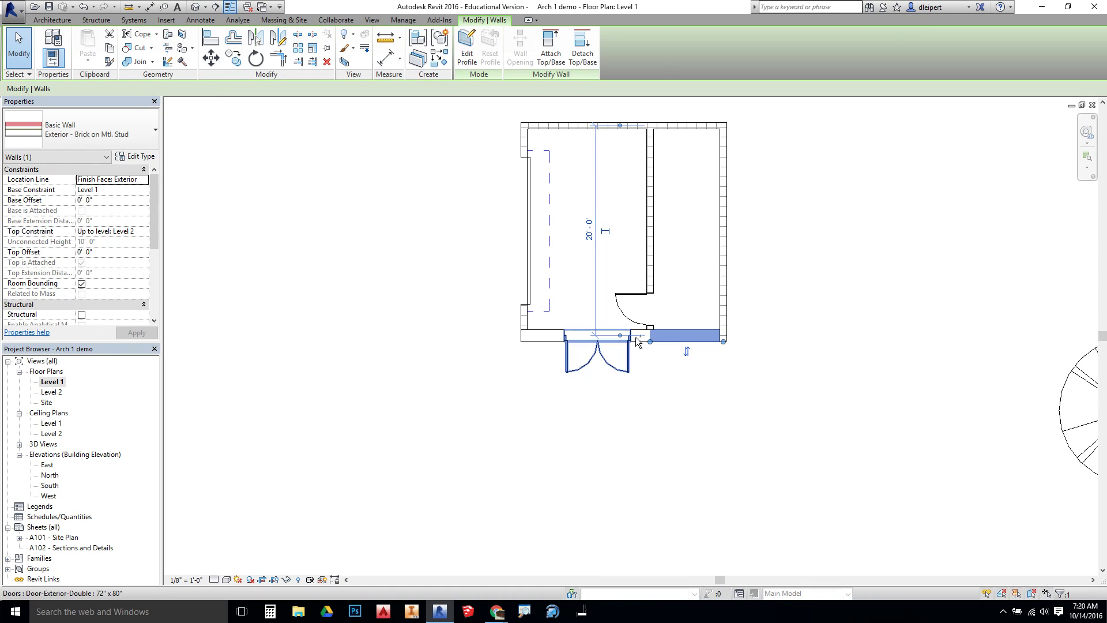
ctrl+click(542, 336)
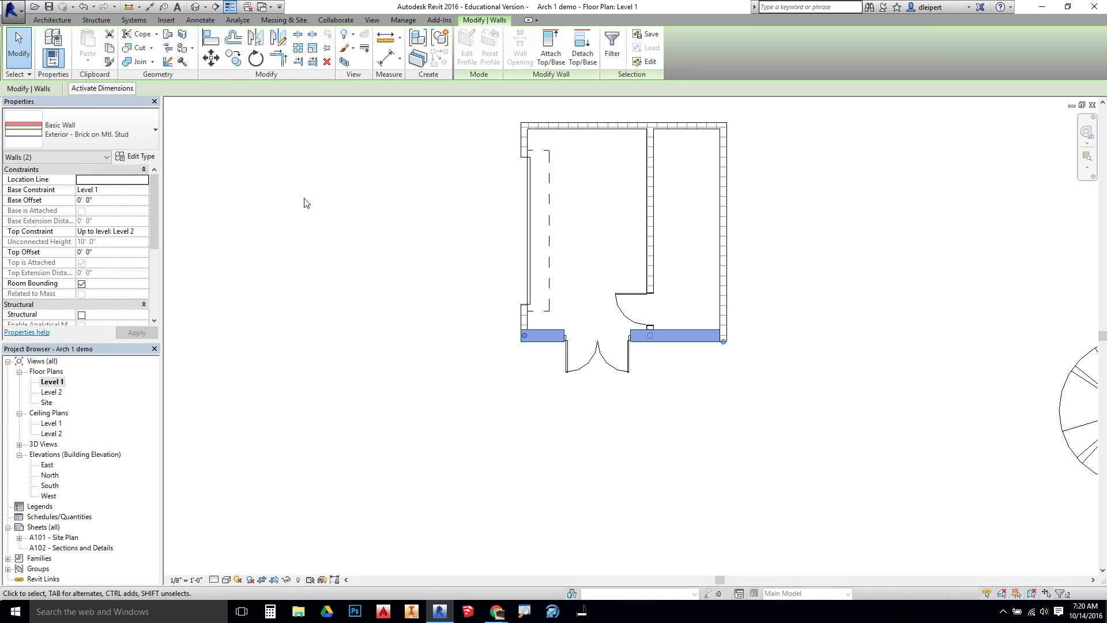
click(145, 157)
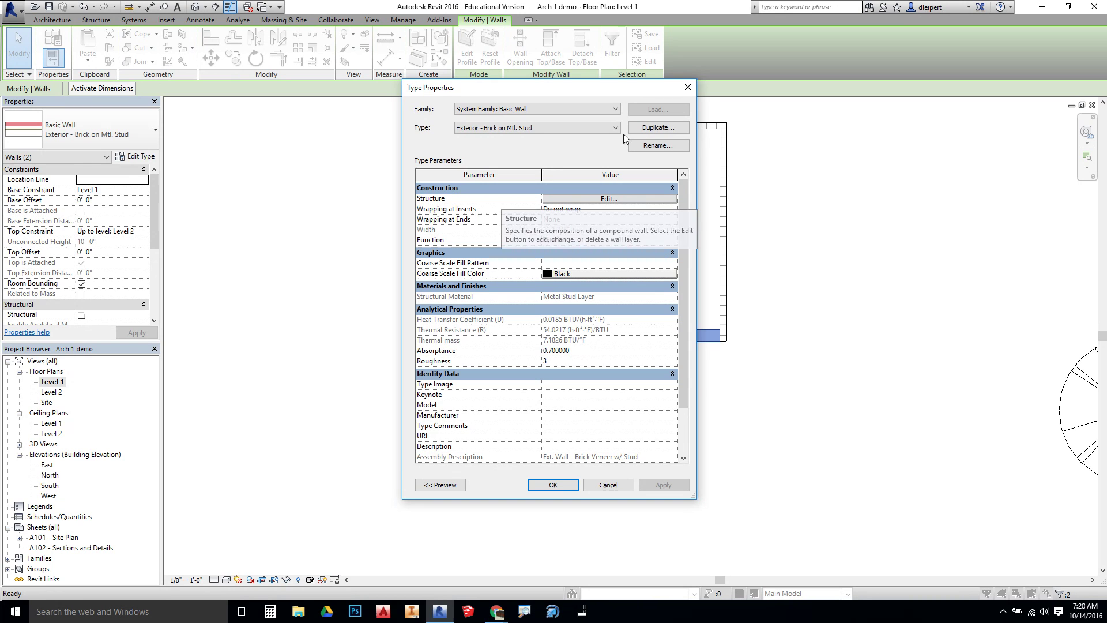
click(671, 128)
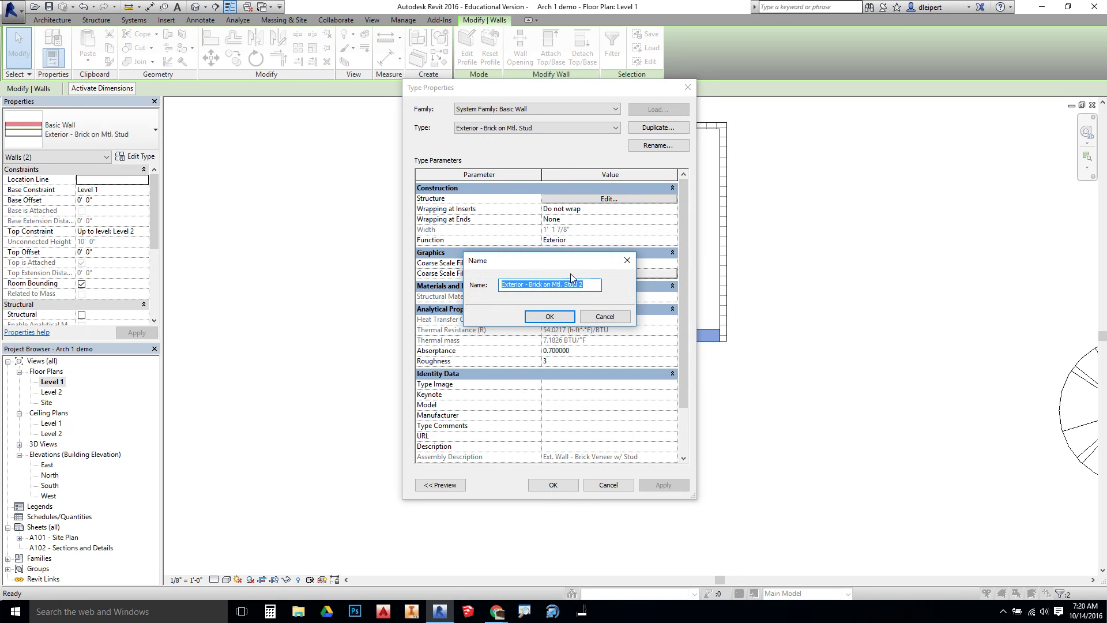
click(579, 286)
drag(580, 285, 456, 270)
click(525, 285)
drag(528, 286, 626, 297)
text(2x4 Wood Cedar)
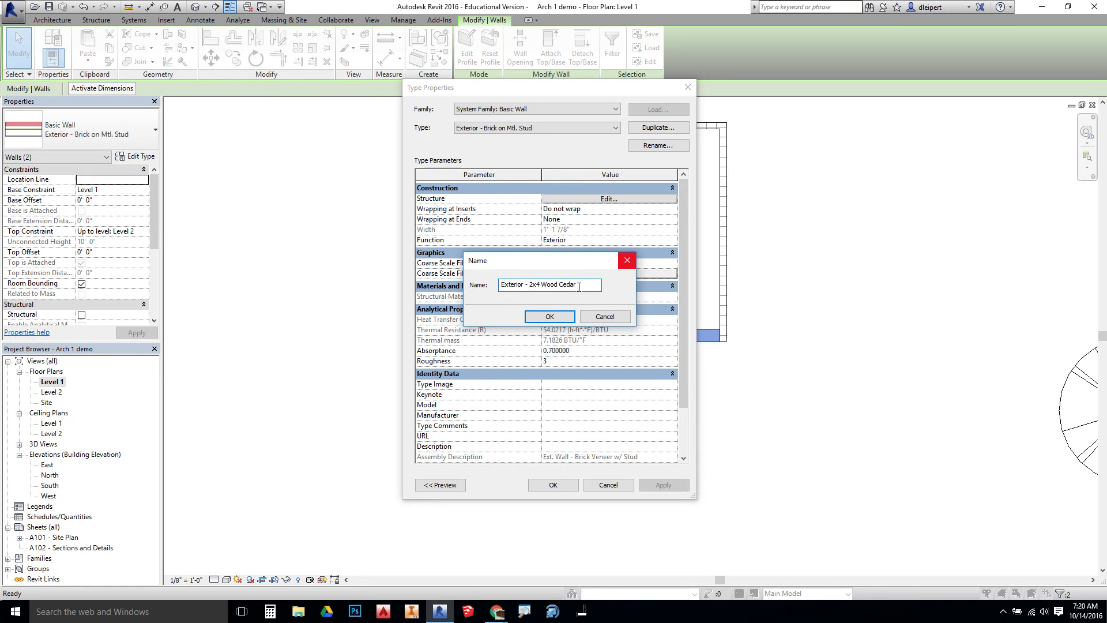
click(557, 318)
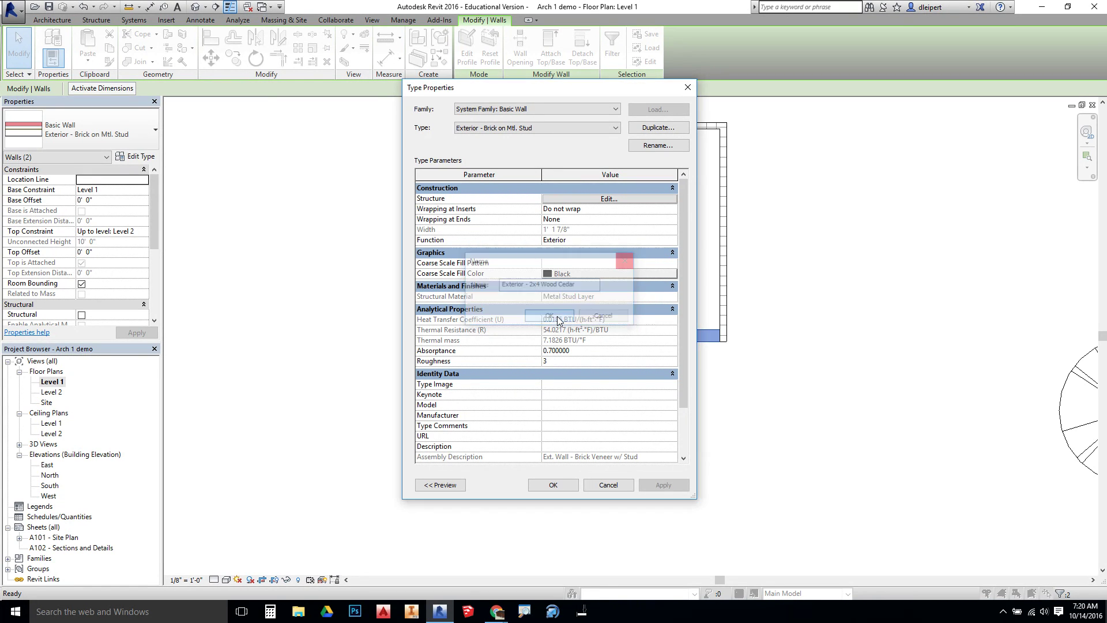
- Open the new wall type's structure and find Plywood, Sheathing as the material for the Finish 1 [4] layer
click(605, 200)
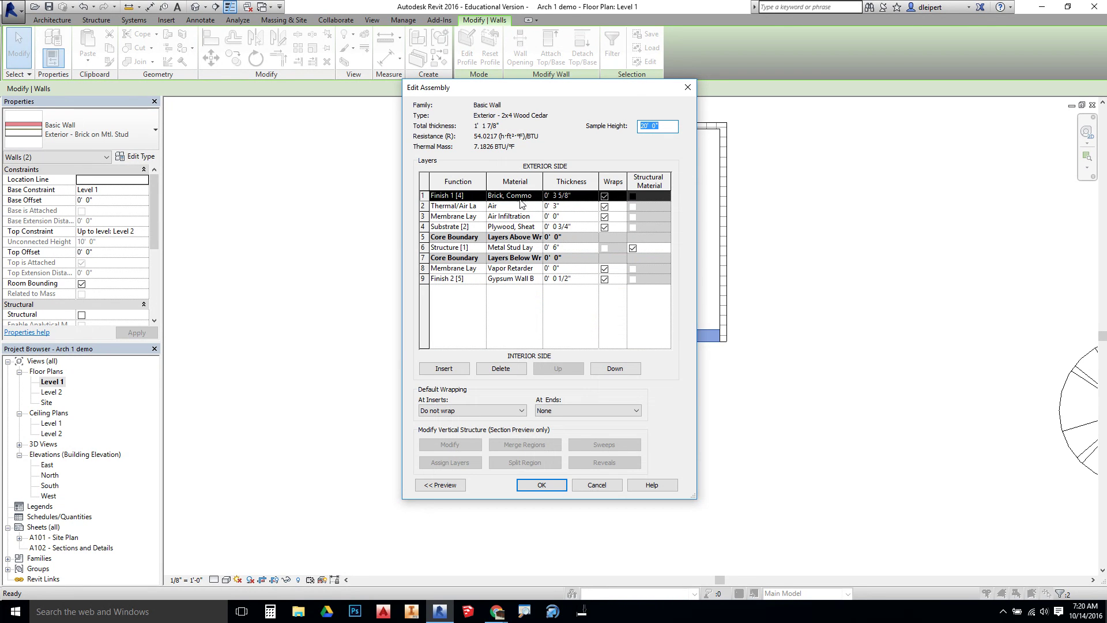
click(515, 197)
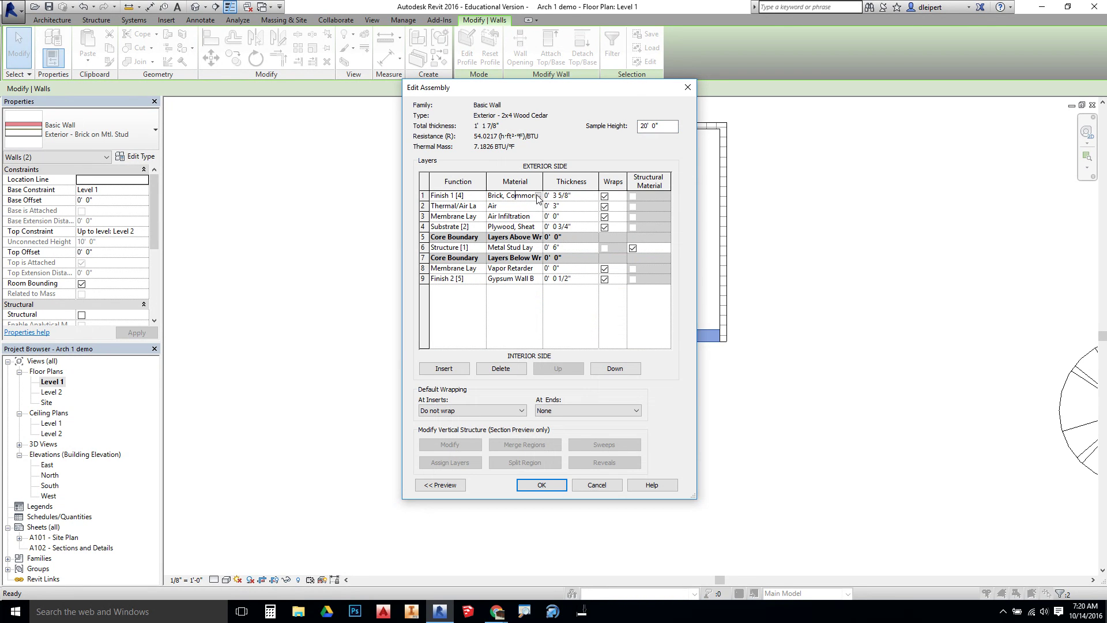
click(538, 196)
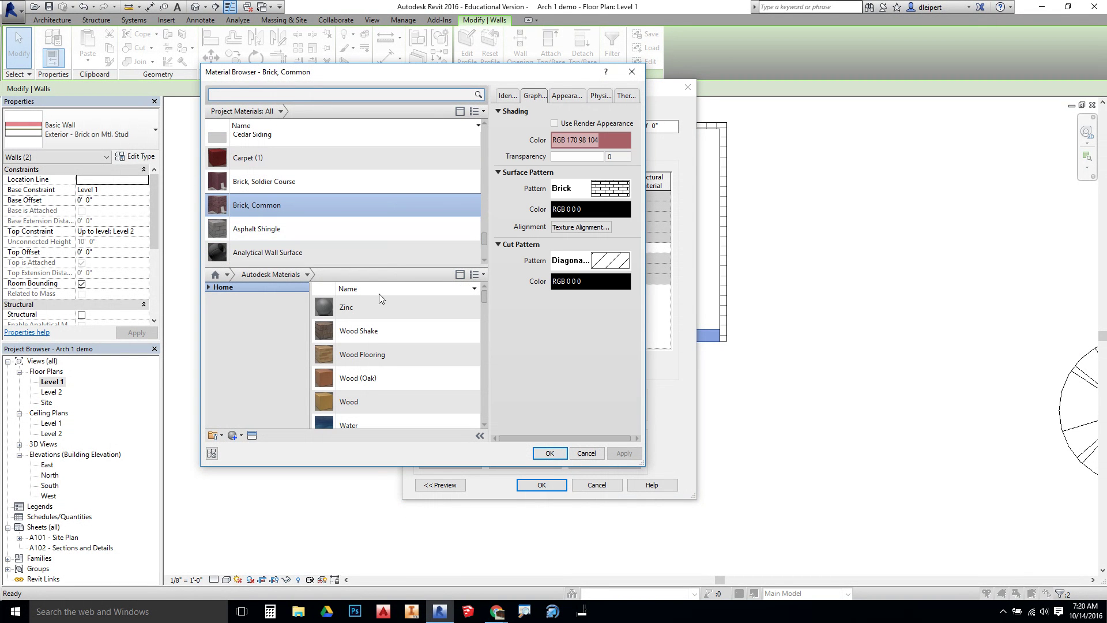
click(459, 110)
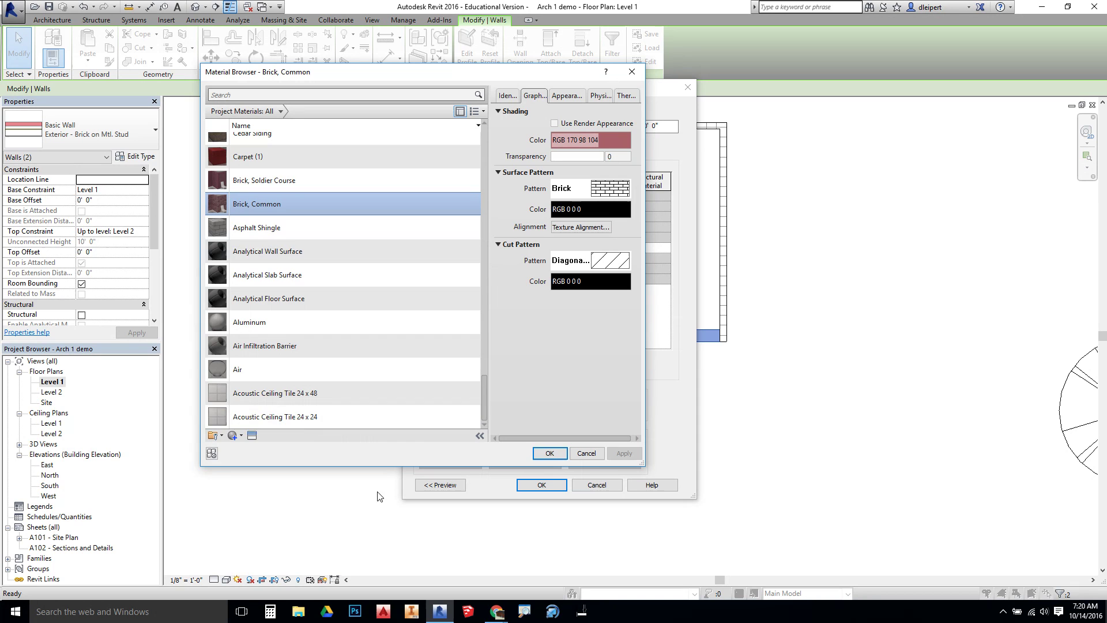
click(460, 111)
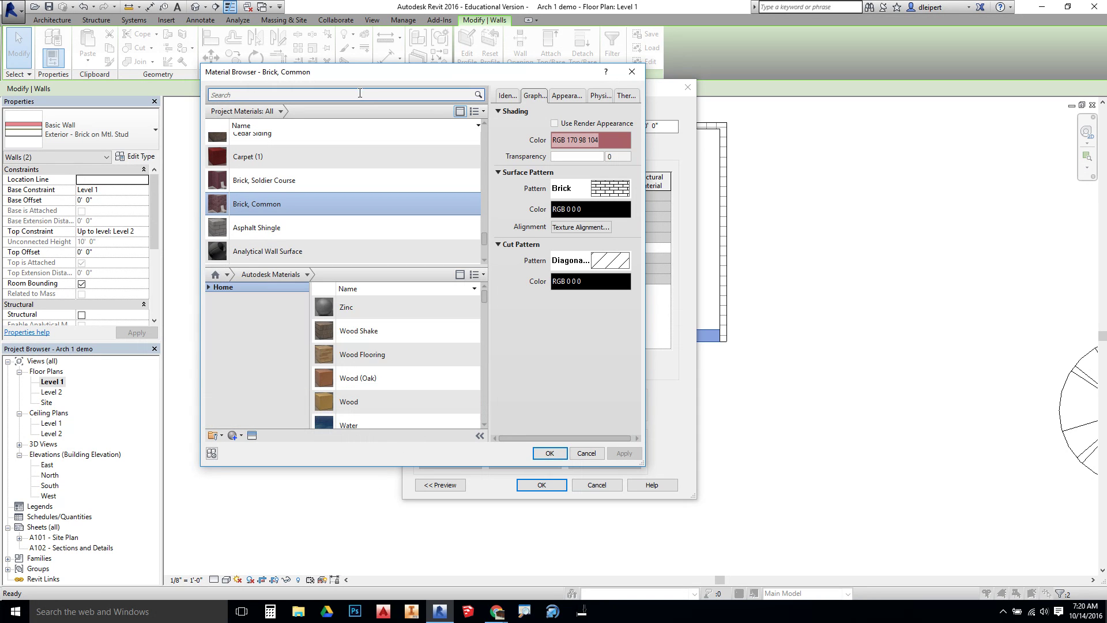
click(353, 96)
text(ply)
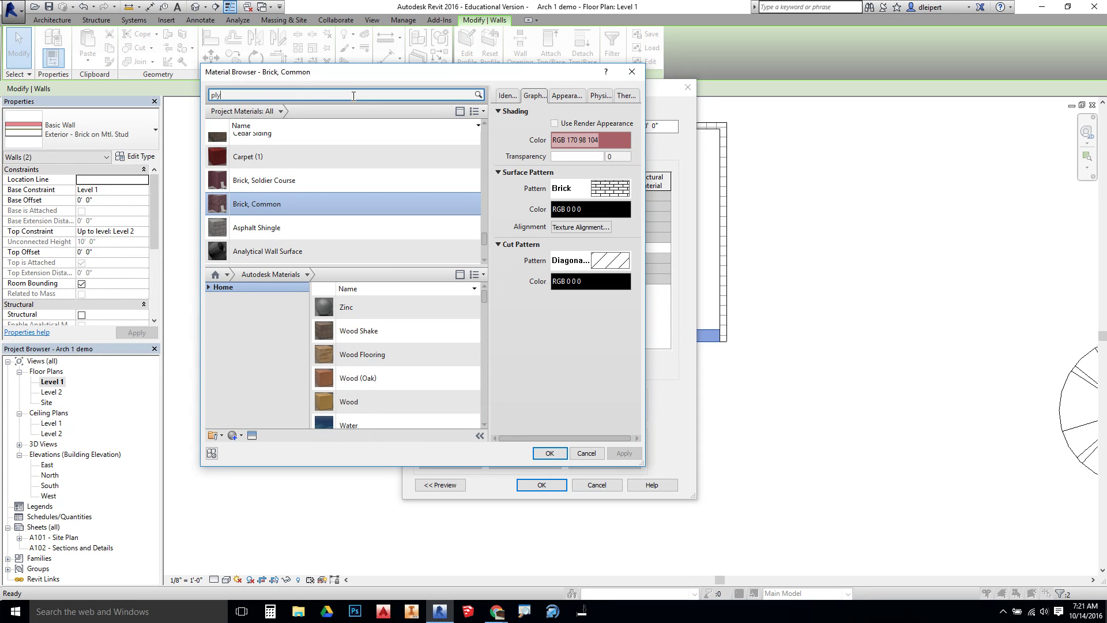
text(wood)
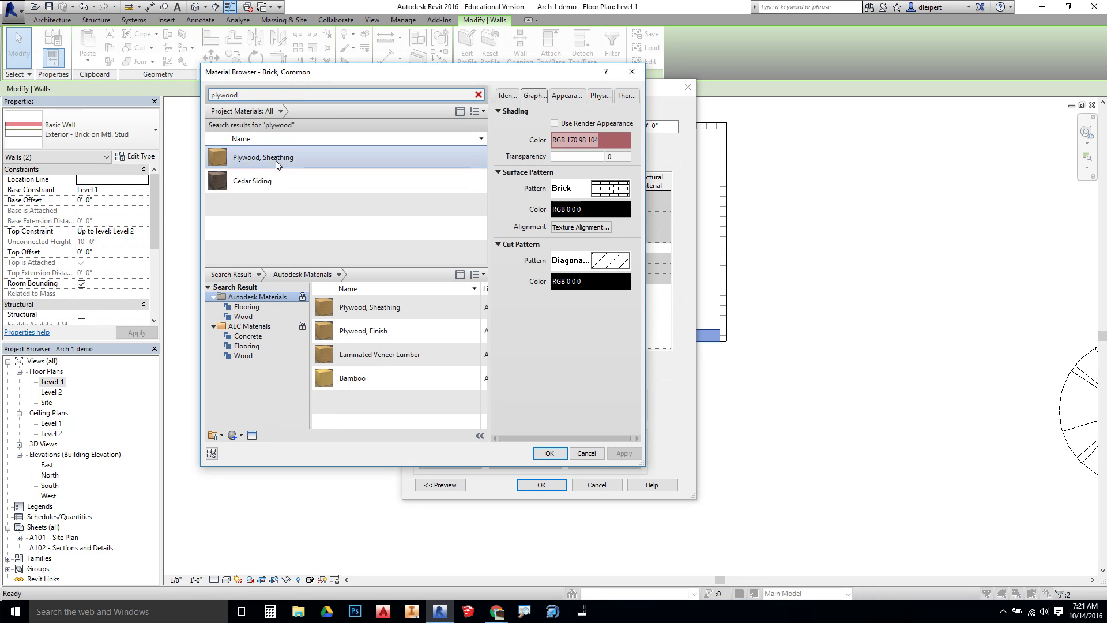
click(275, 160)
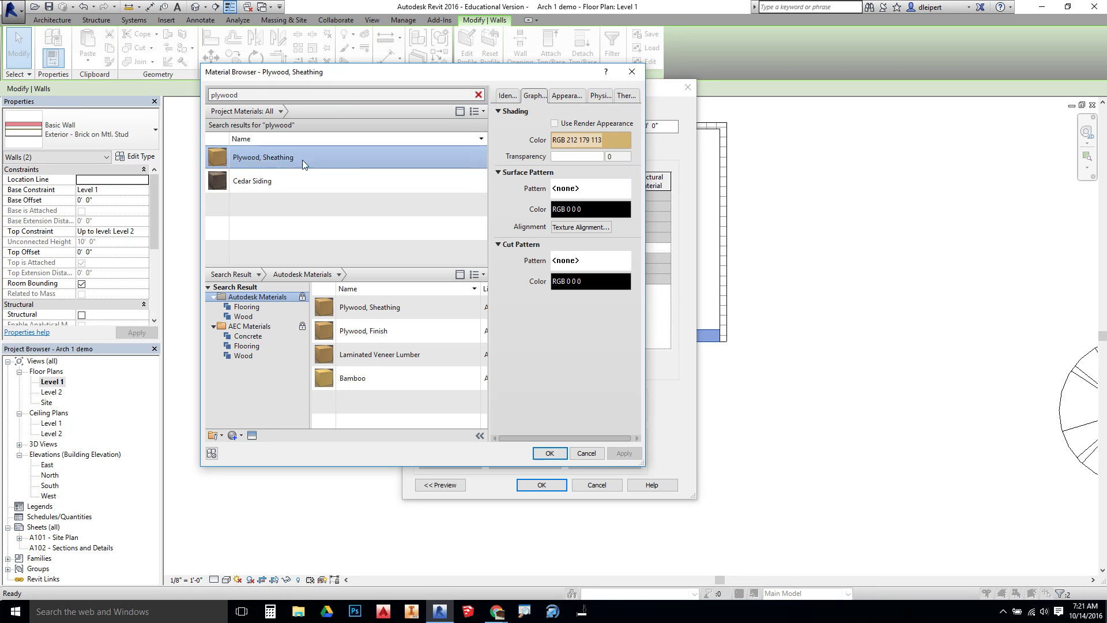
- Duplicate the Plywood, Sheathing material as "Cedar siding 2" and assign it to the exterior finish layer
click(238, 435)
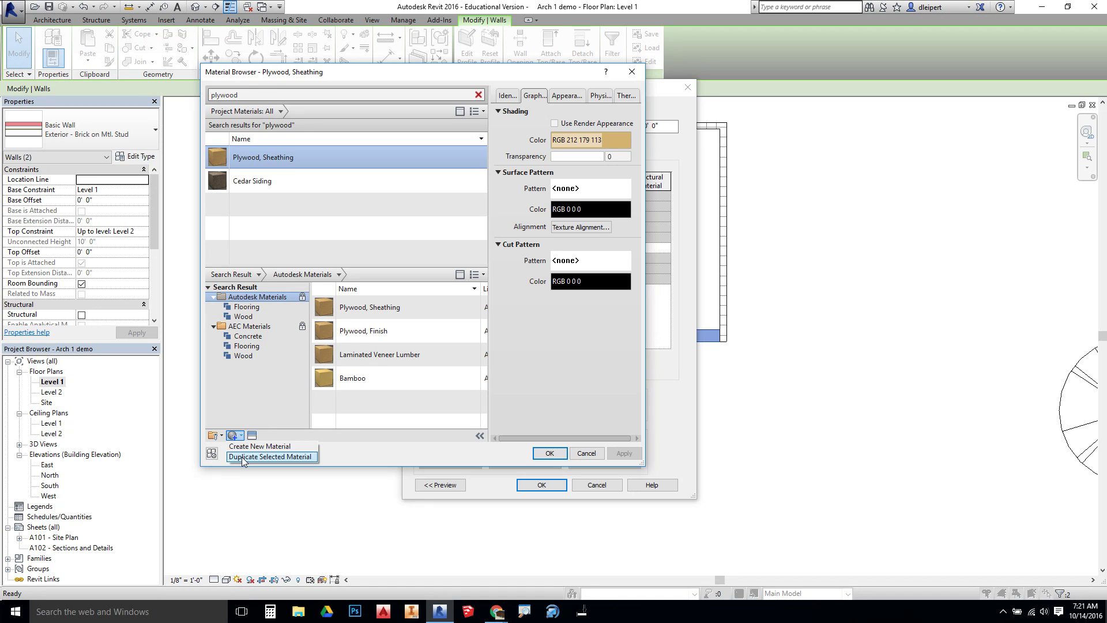
click(270, 457)
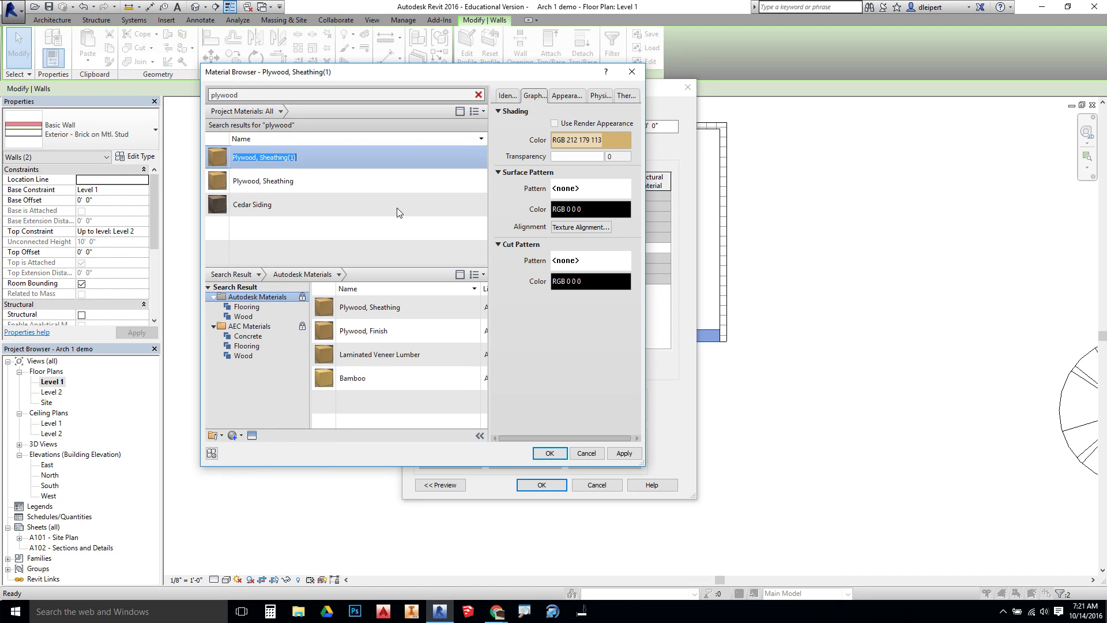
text(Ceal)
click(353, 165)
key(Return)
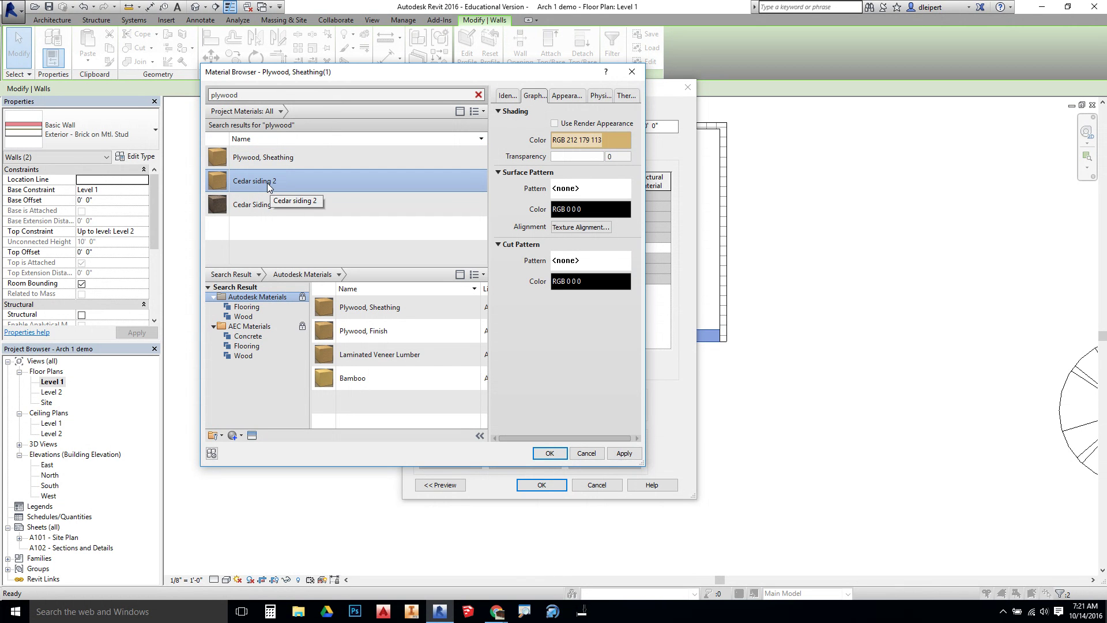
key(Return)
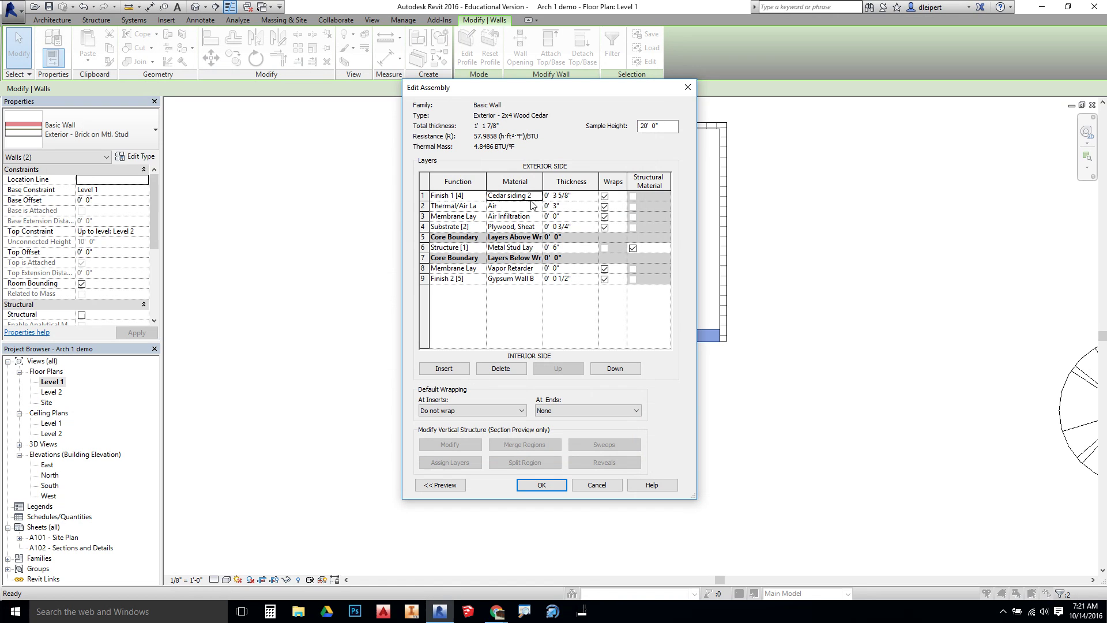
- Set the surface pattern of the Cedar siding 2 material to the Horizontal-small drafting pattern
click(536, 196)
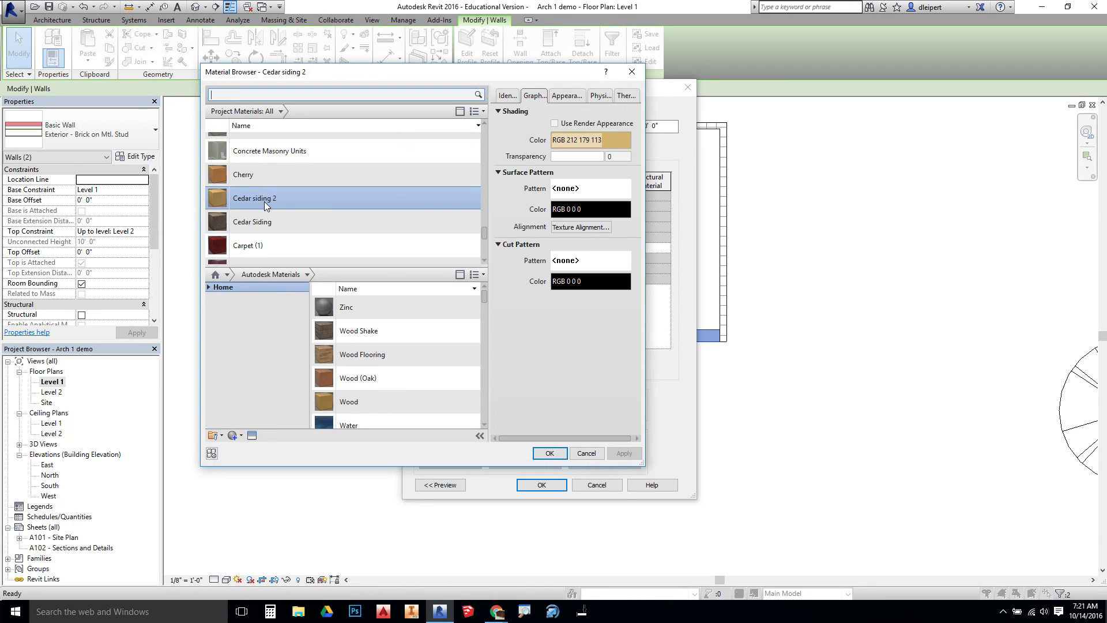
click(583, 190)
drag(475, 216, 472, 240)
click(333, 263)
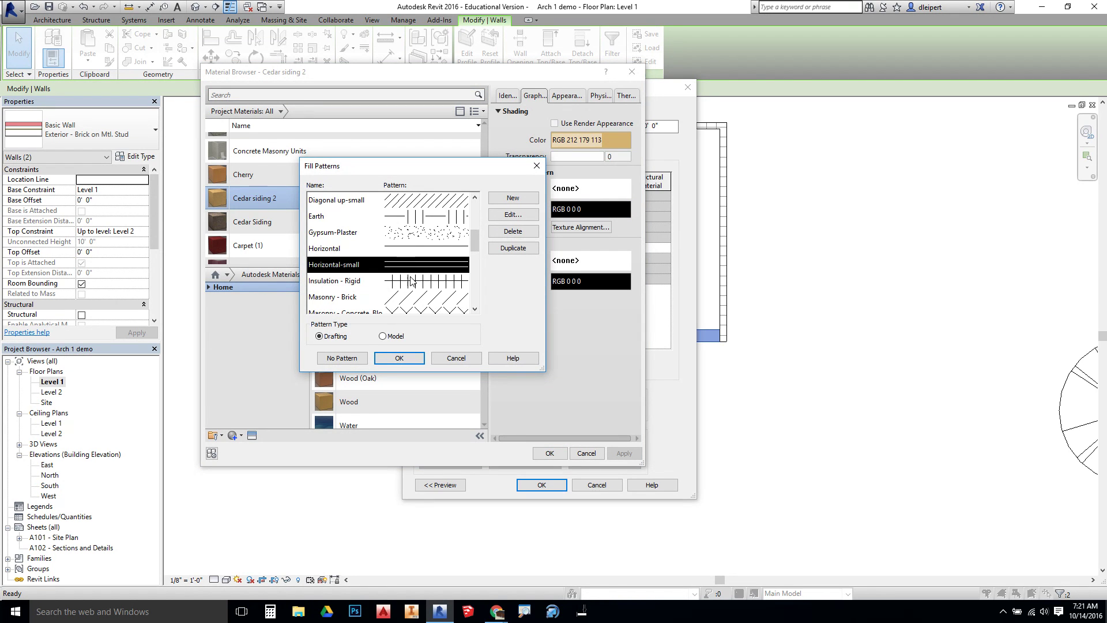
click(398, 358)
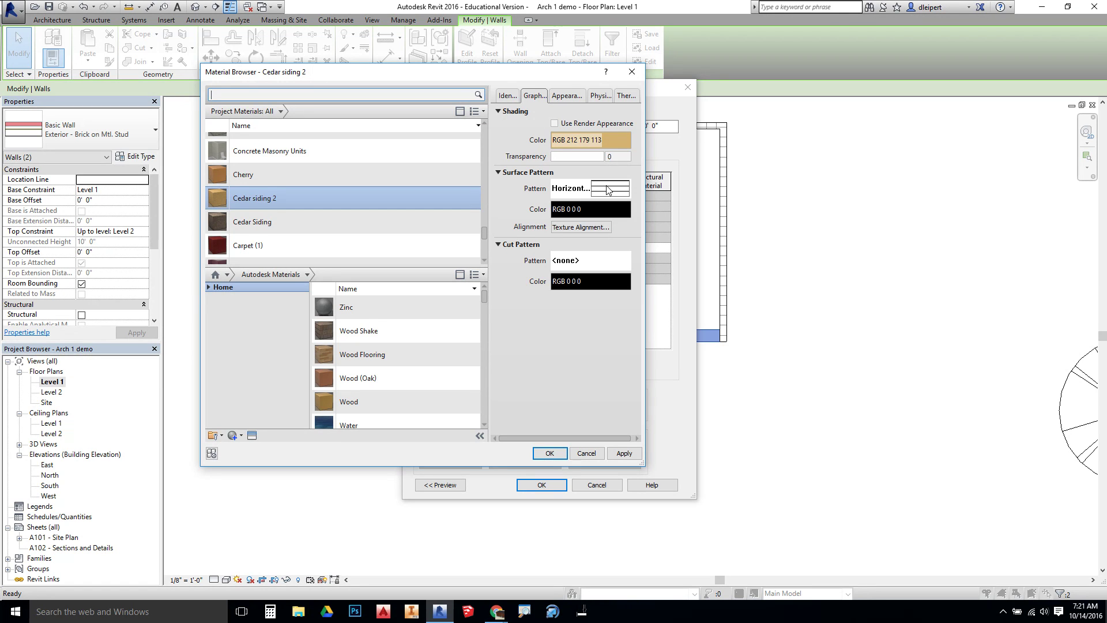
- Replace the appearance asset of Cedar siding 2 with "Wood - Horizontal Cedar" and accept the material
scroll(461, 253, down, 1)
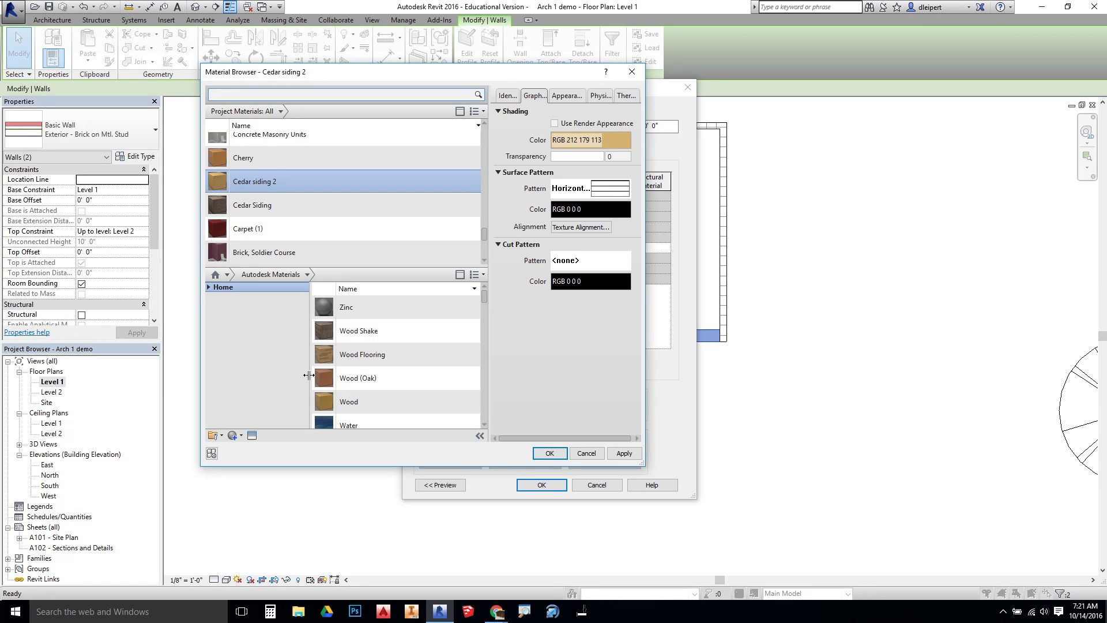
click(252, 436)
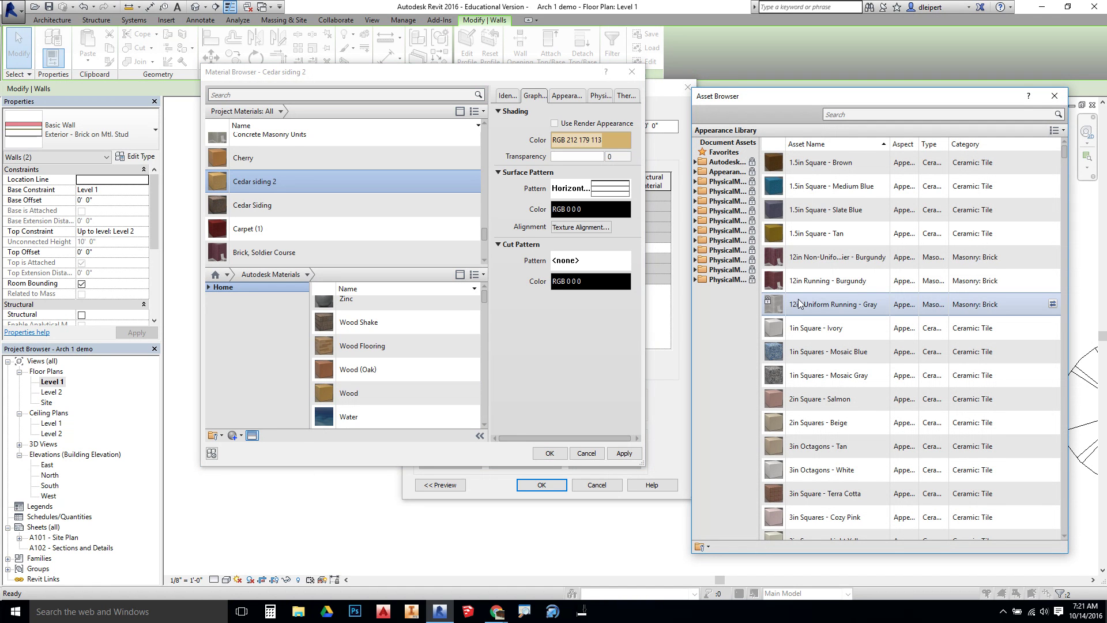
click(882, 112)
text(ce)
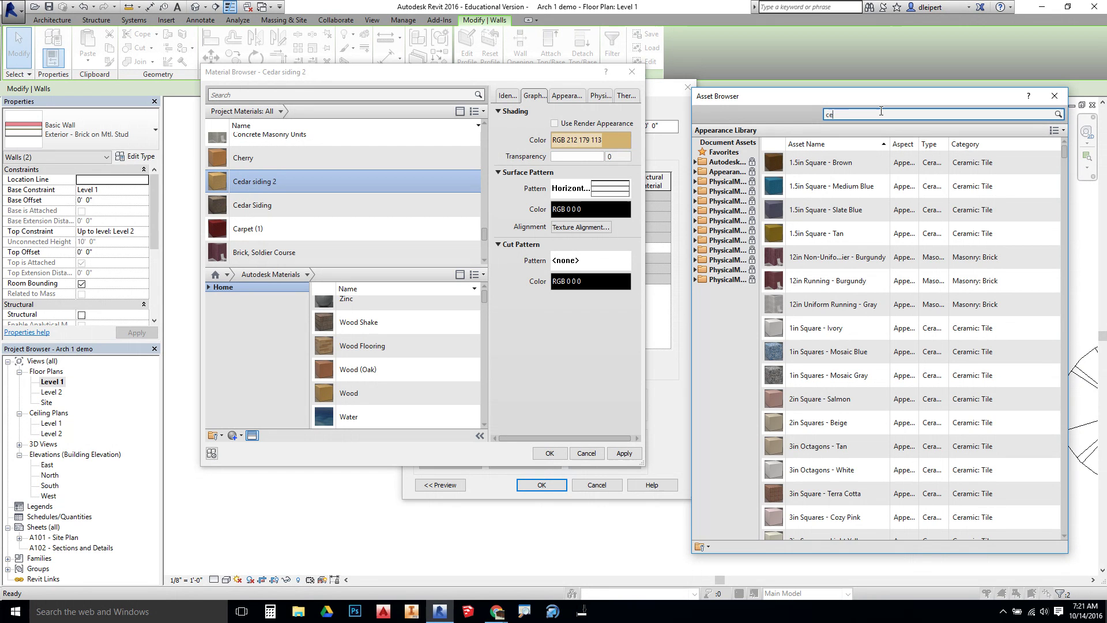
text(dar)
key(Return)
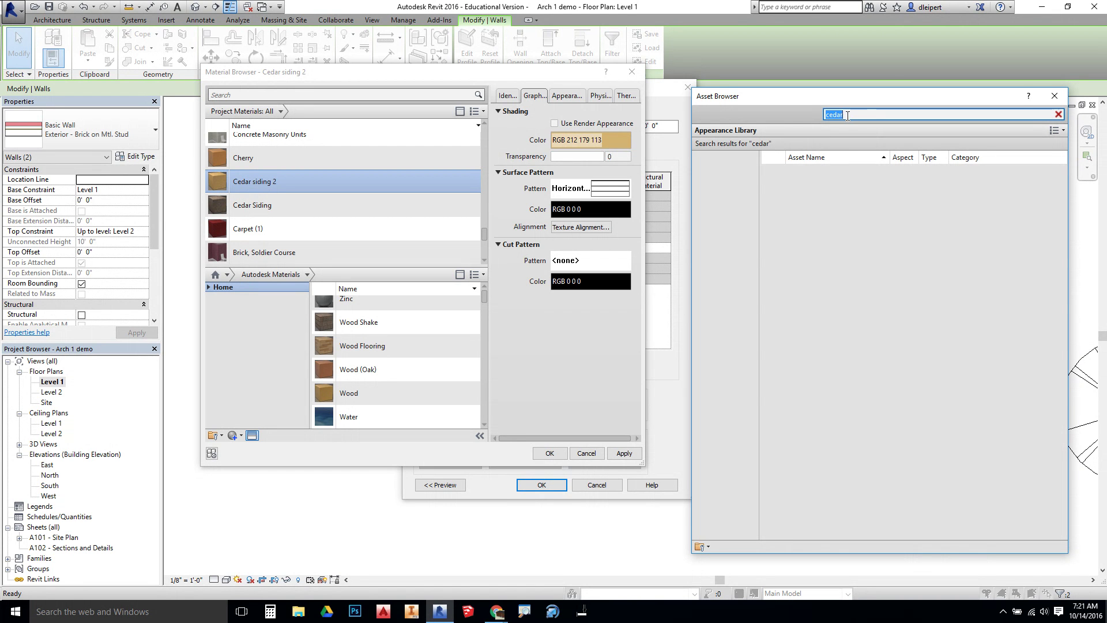
mouse_move(1014, 182)
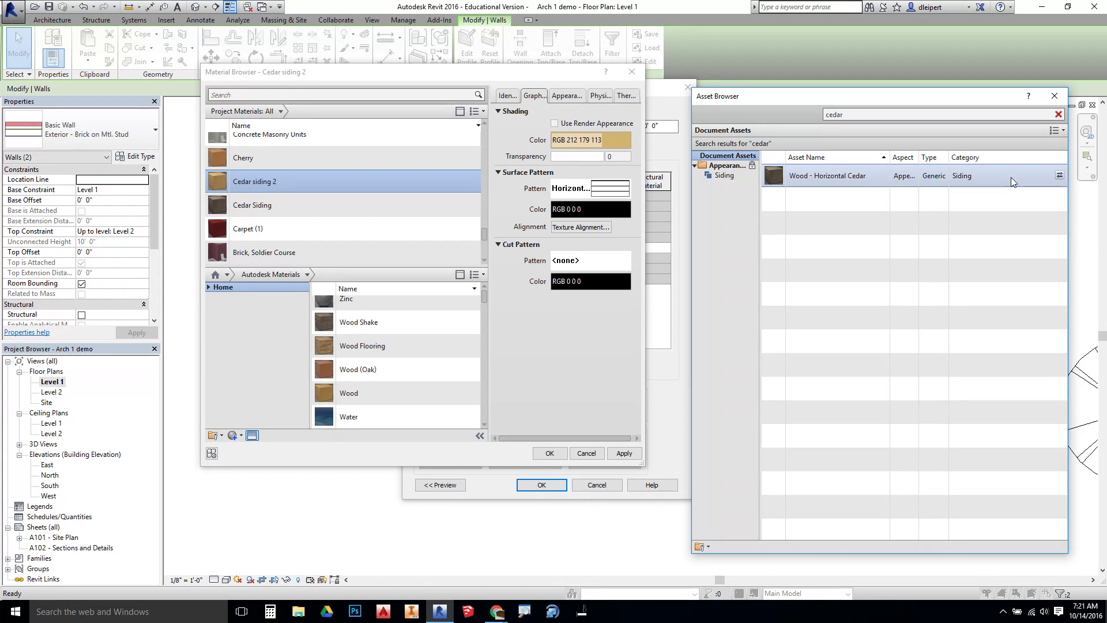
click(1059, 177)
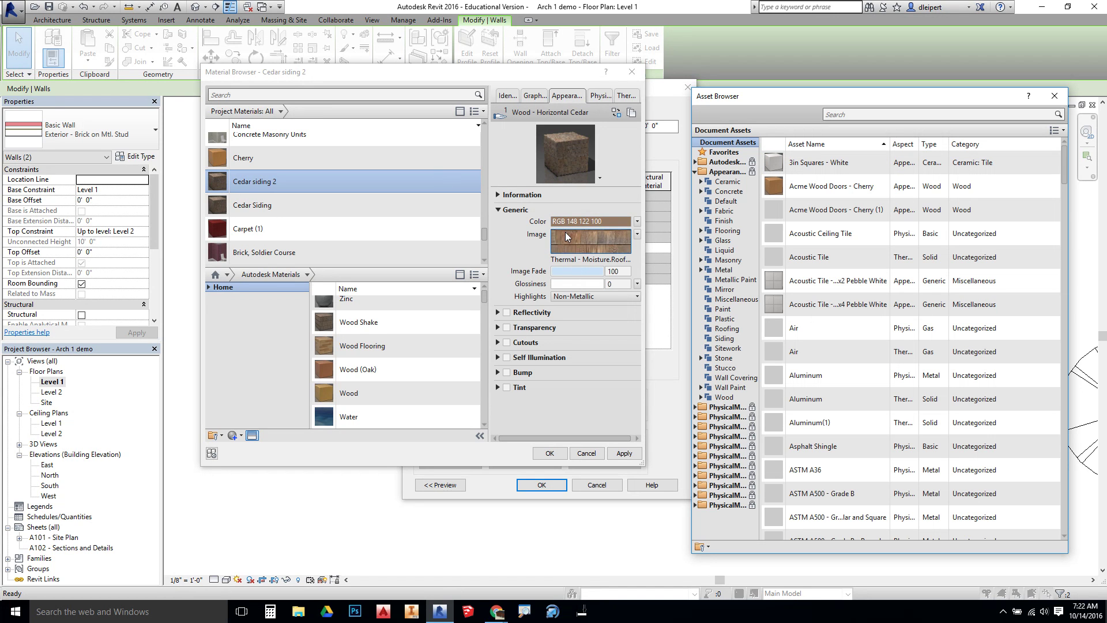
click(623, 453)
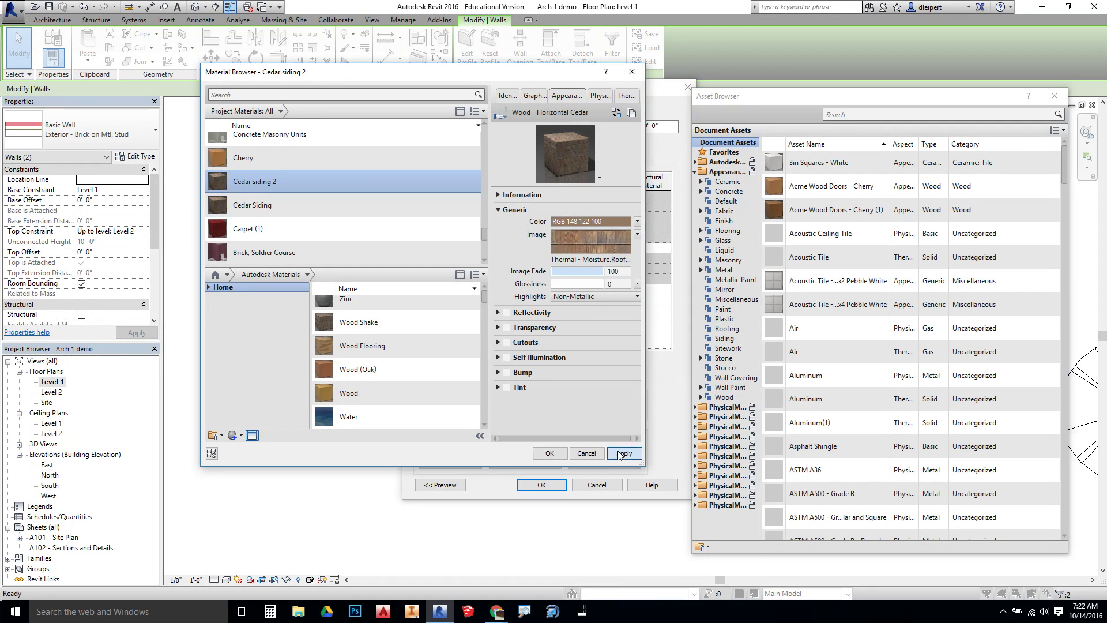
click(548, 453)
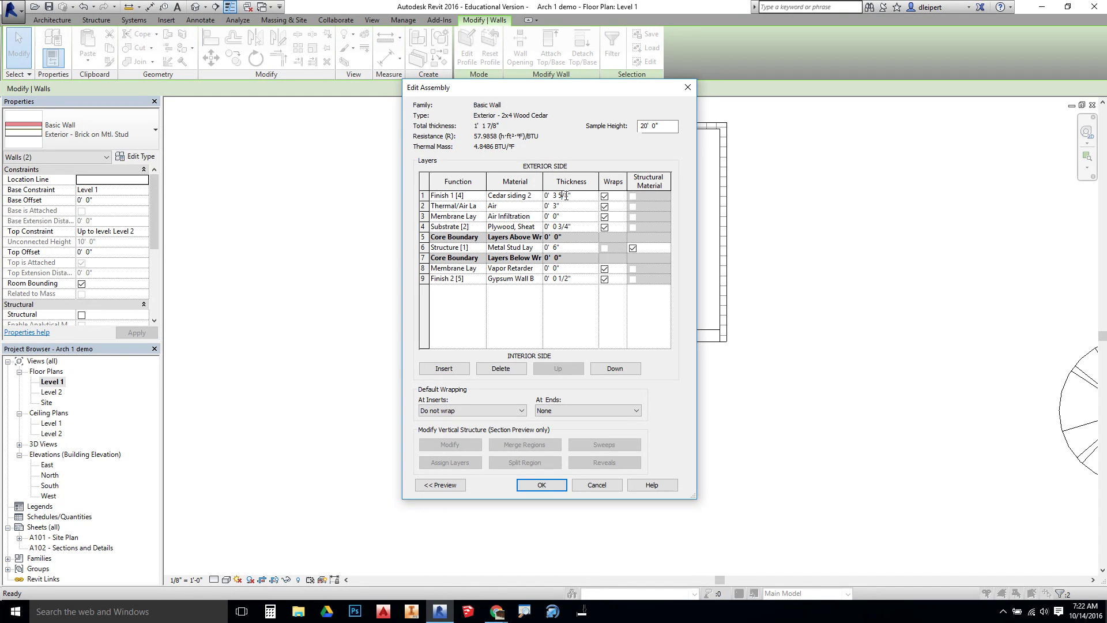
- Set the cedar siding layer's thickness to 1/2" and delete the Air layer from the wall assembly
drag(567, 196, 554, 196)
text(1)
key(Return)
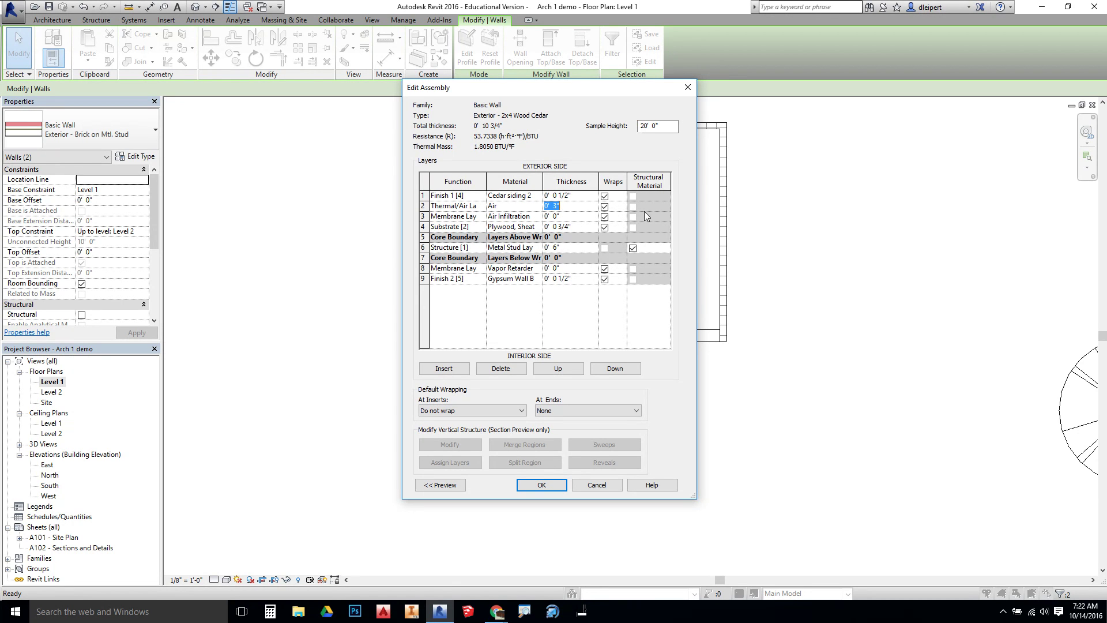
click(425, 206)
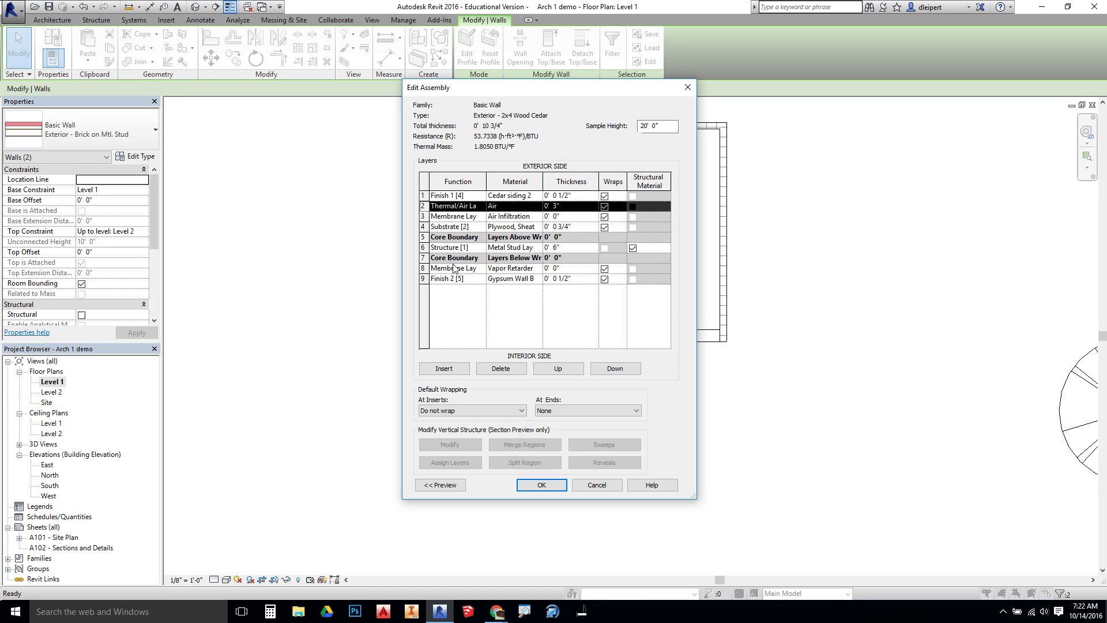
click(486, 372)
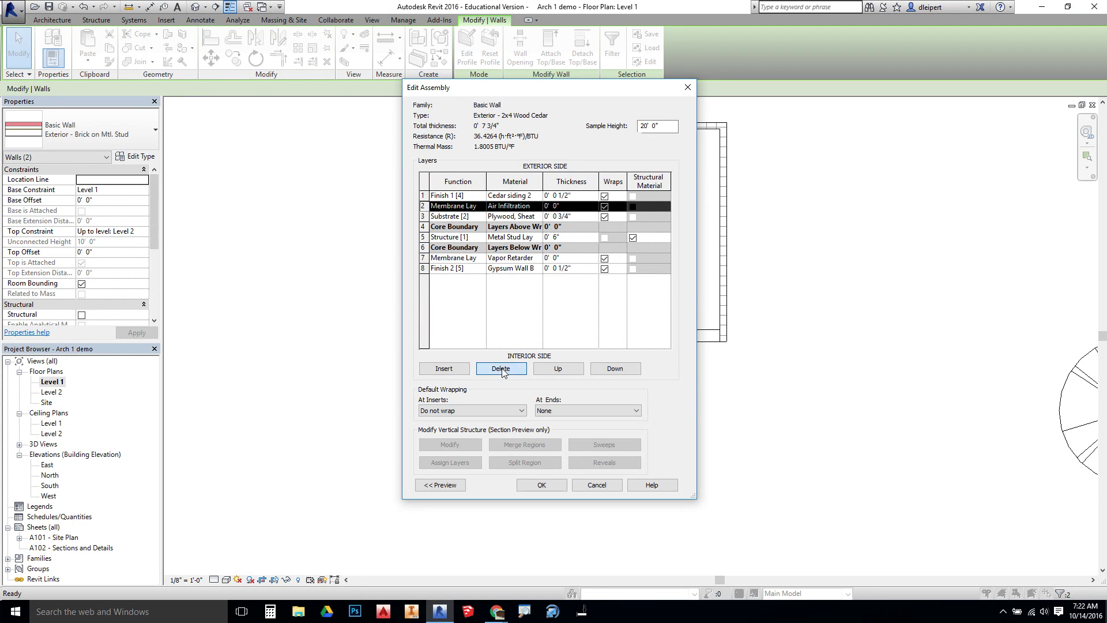
- Replace the material of the exterior membrane layer, between the cedar siding and the plywood, with Vapor Retarder
click(509, 207)
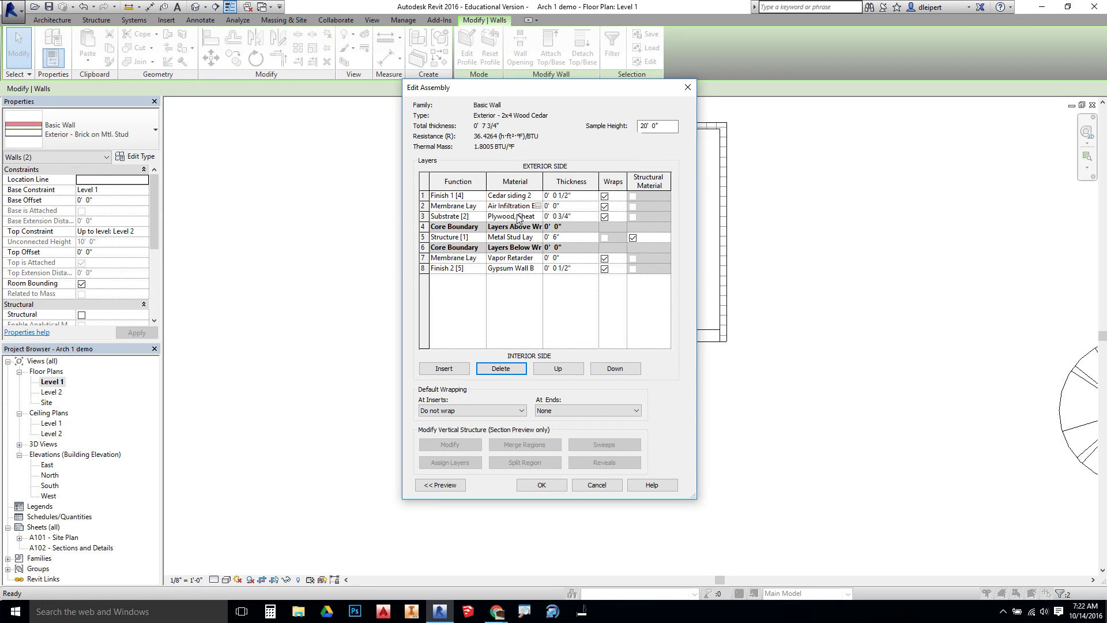
click(536, 206)
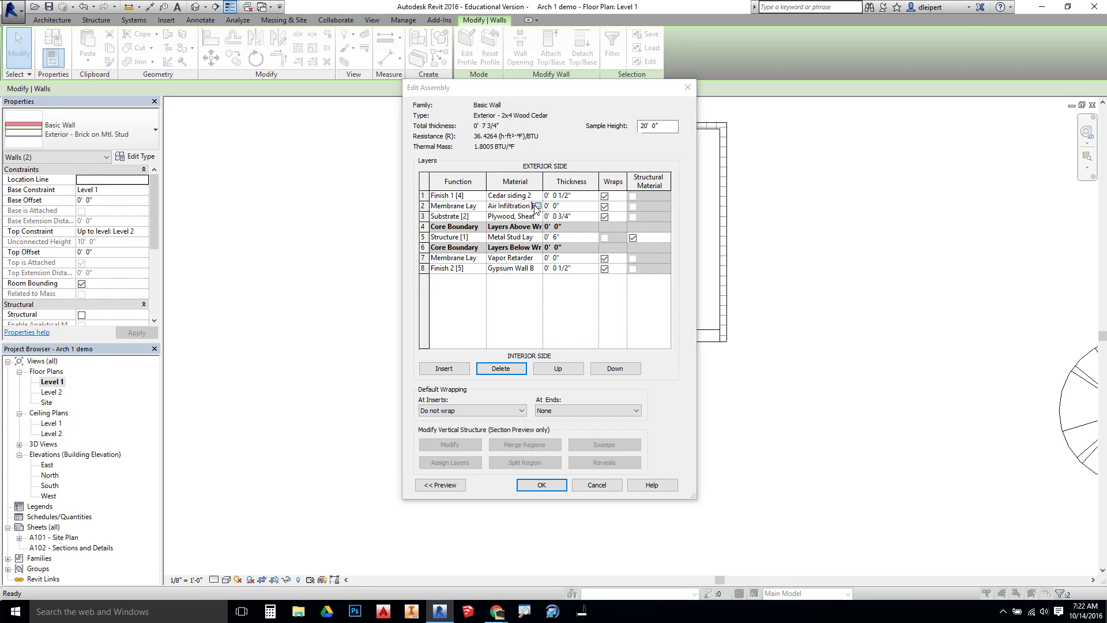
scroll(282, 144, up, 1)
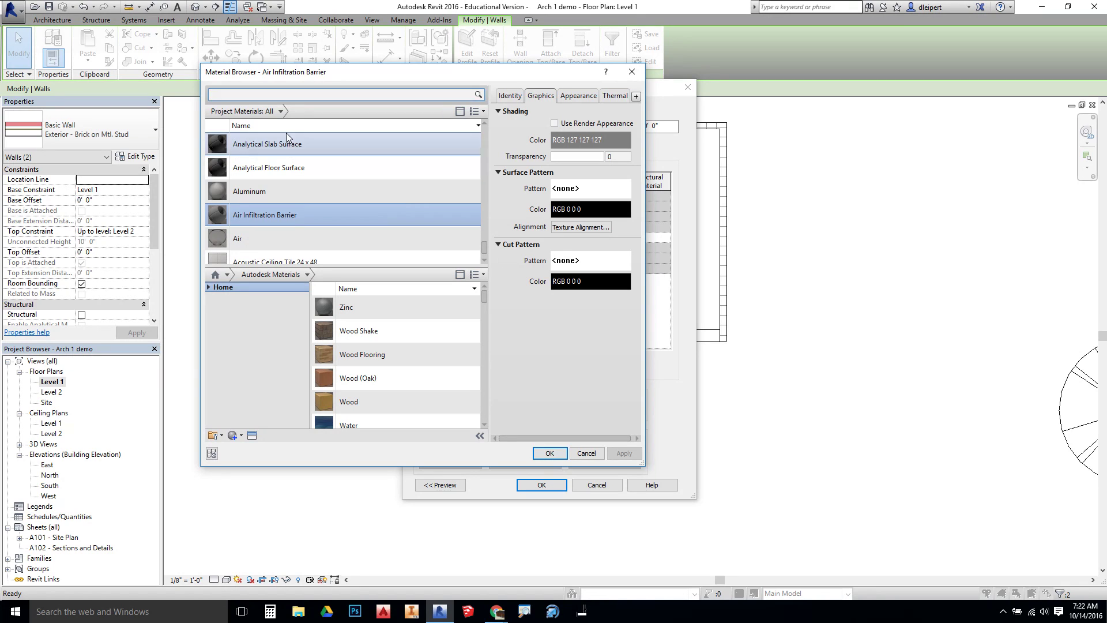
click(290, 96)
text(vapor)
key(Return)
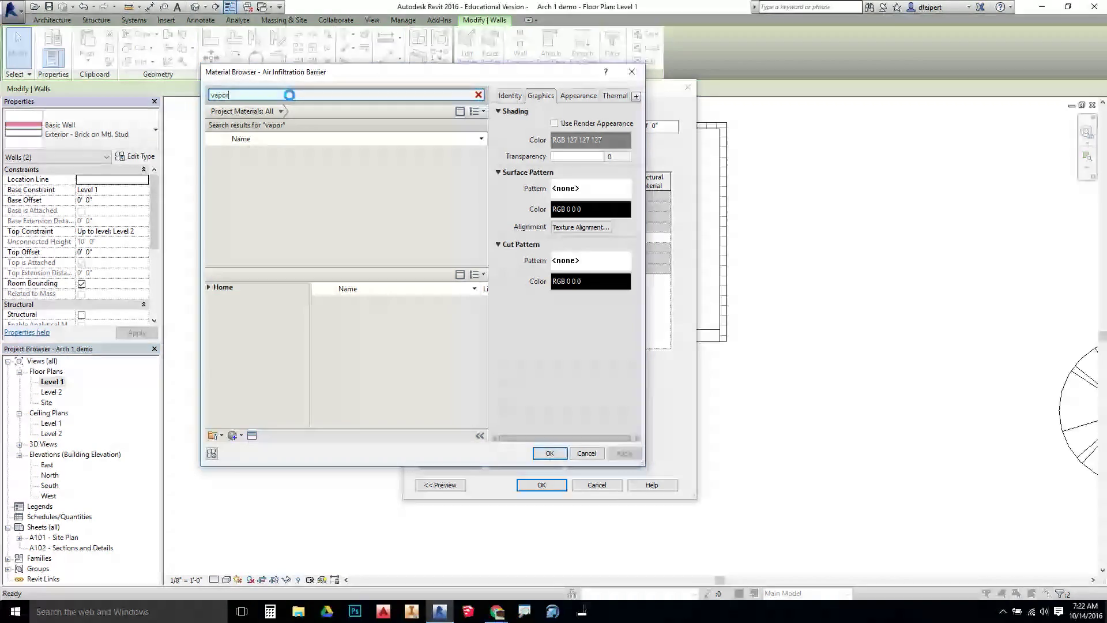
click(311, 158)
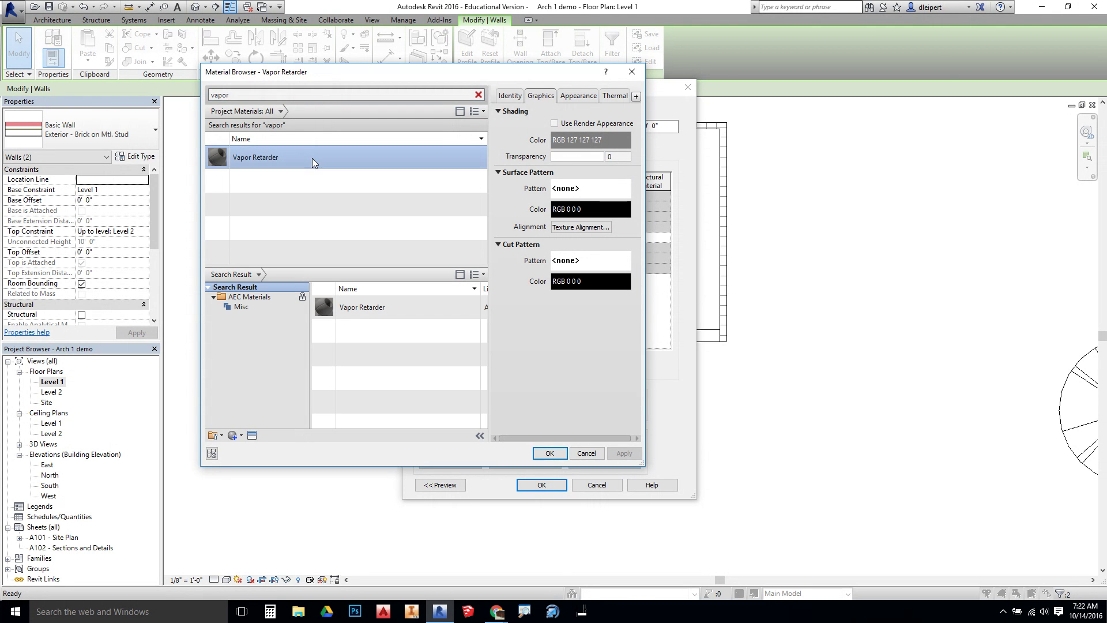
click(550, 454)
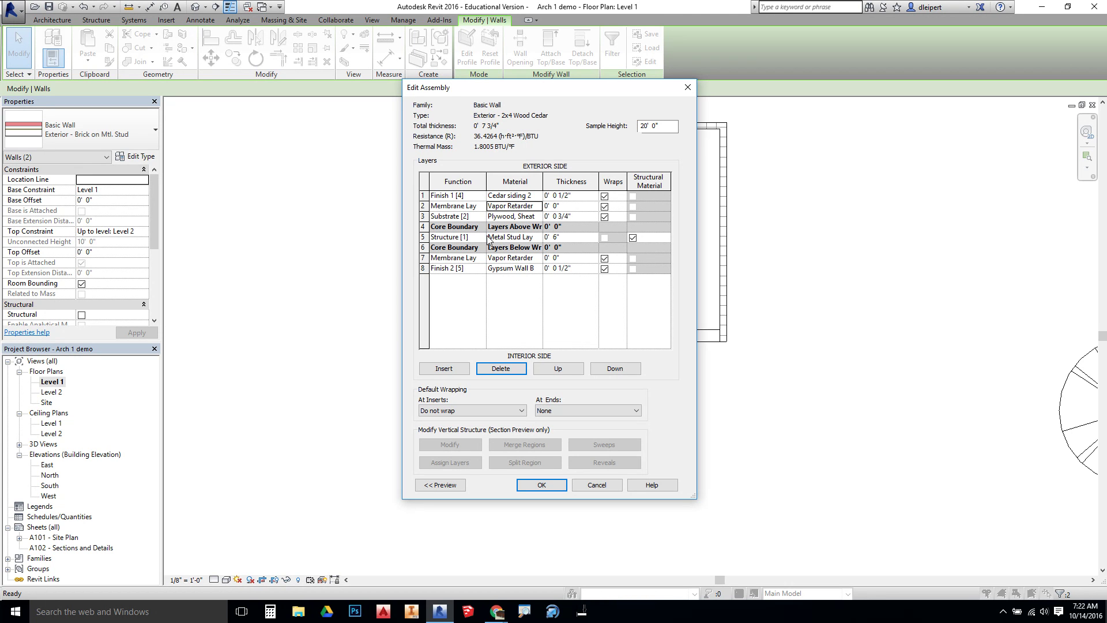
- Search the materials for "pine" and assign Softwood, Lumber to the structure layer in place of the metal studs
click(529, 238)
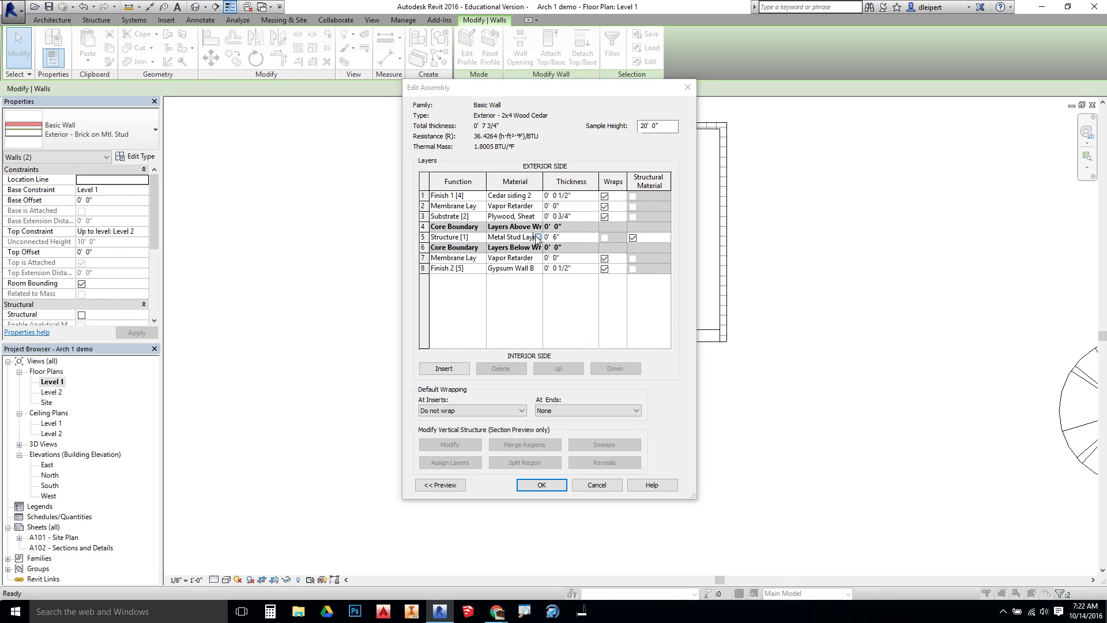
click(537, 237)
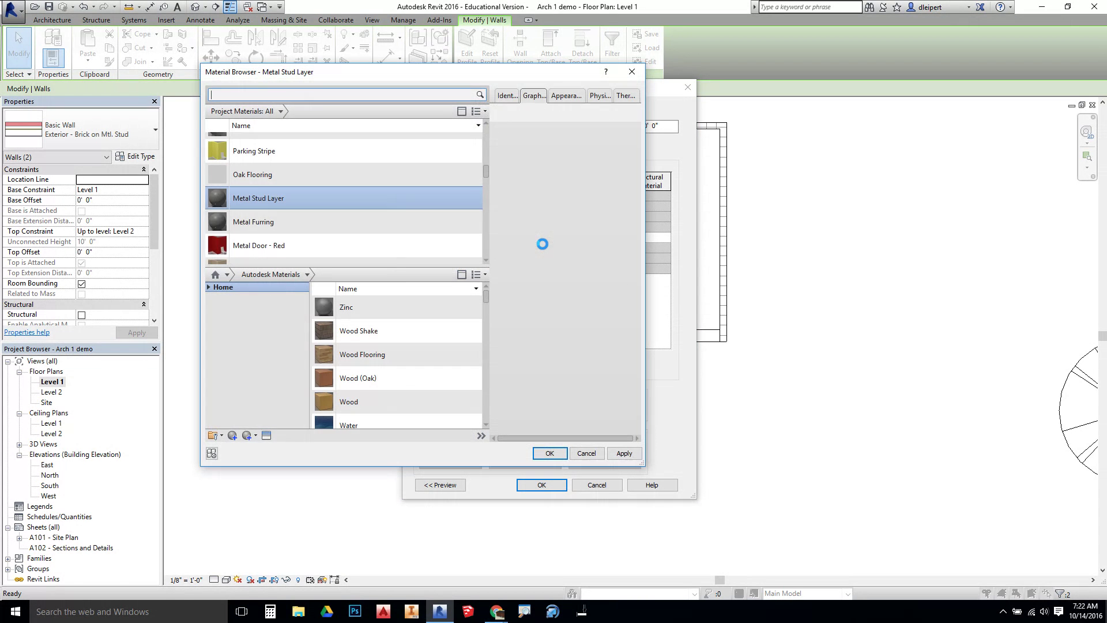
click(316, 95)
text(pine)
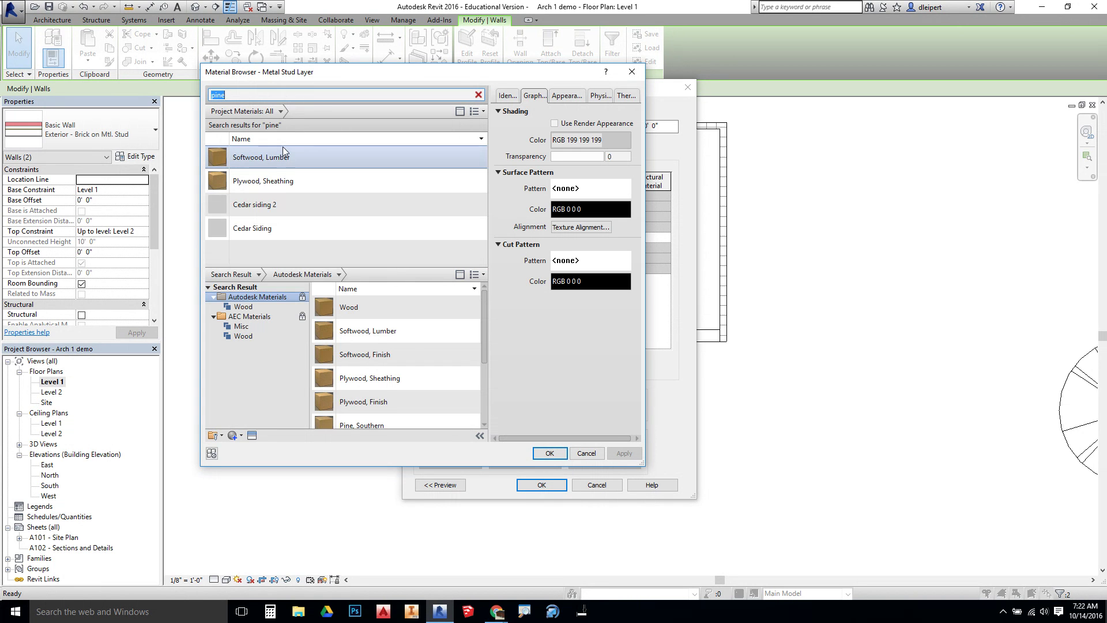
click(283, 157)
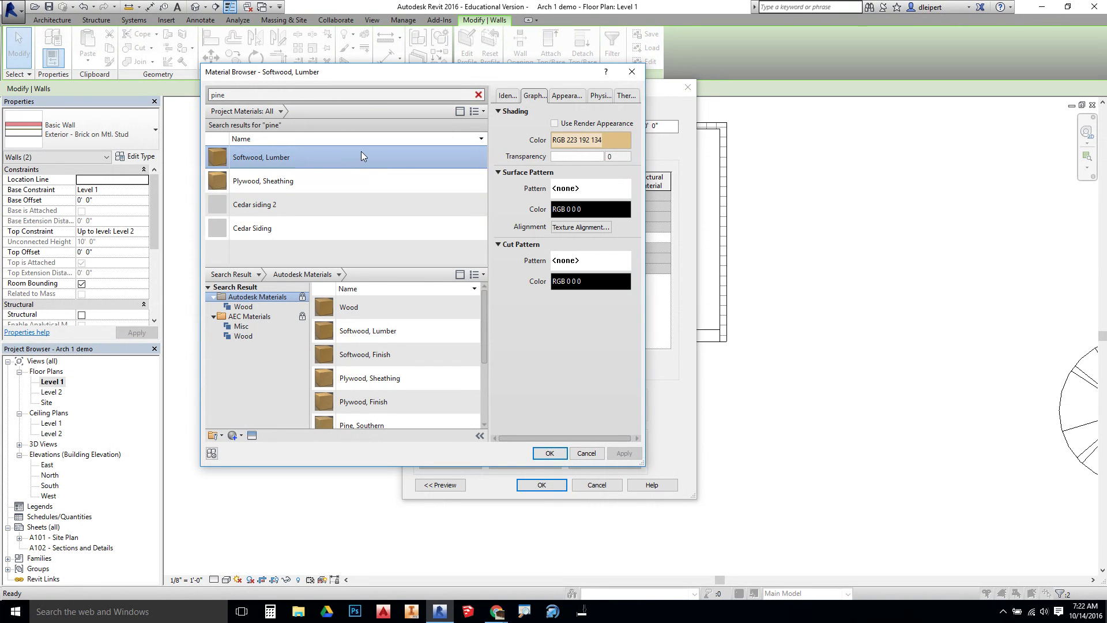
click(549, 453)
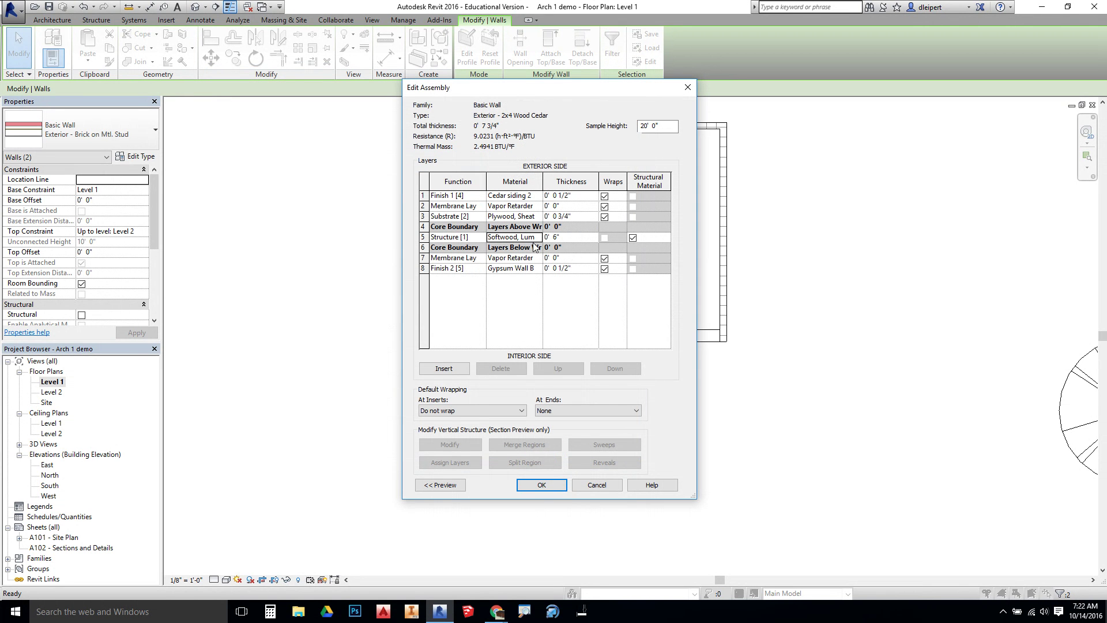
- Reduce the structure layer's thickness so the wall is 5 1/4" wide overall, and accept the assembly and type properties
click(553, 237)
key(Return)
click(542, 486)
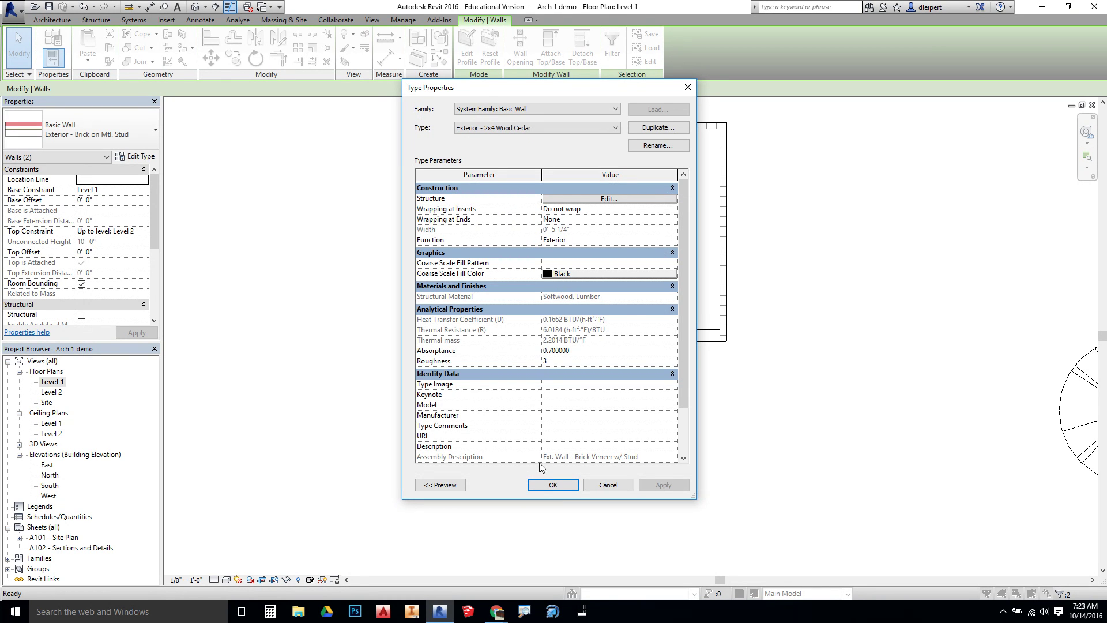
click(553, 484)
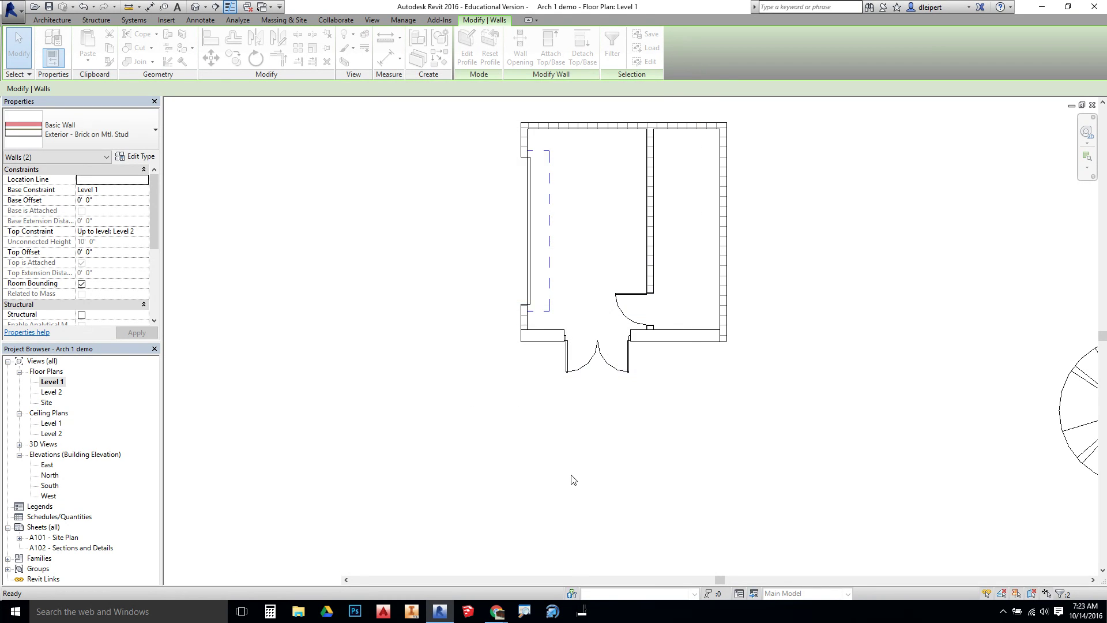
- Align the exterior face of the offset wall segment beside the double door with the exterior face of the door wall
click(687, 351)
scroll(679, 351, up, 4)
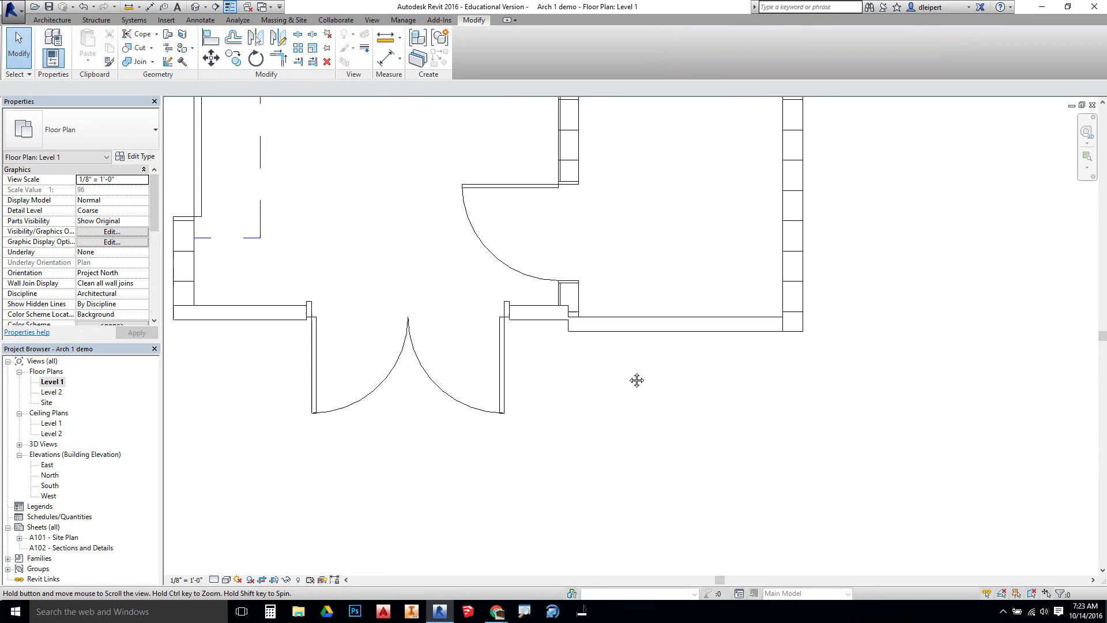
middle_drag(636, 380, 684, 437)
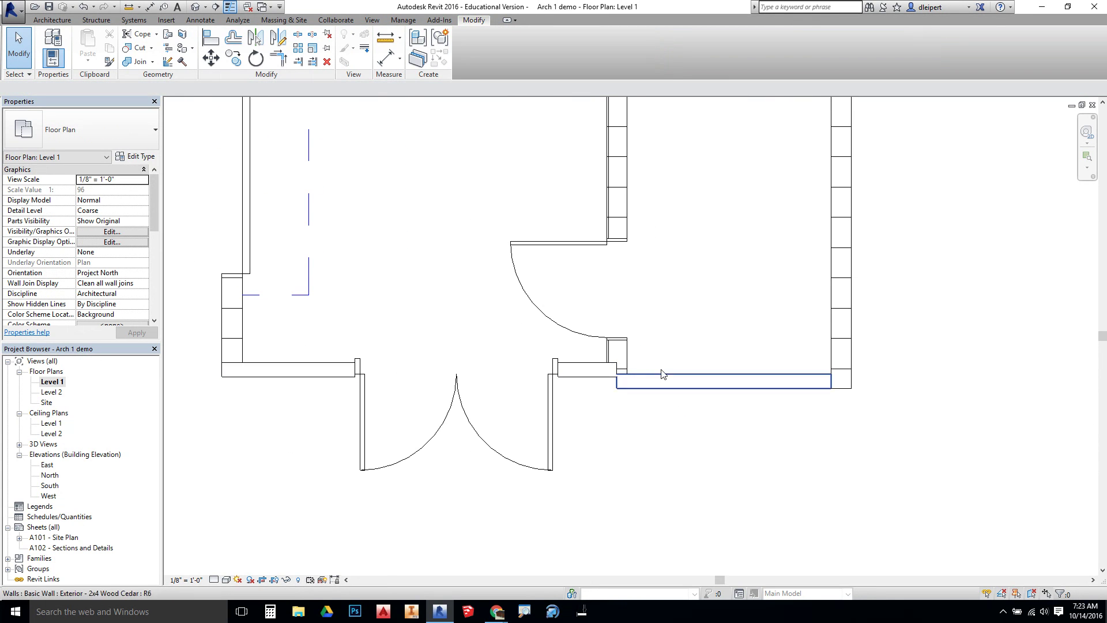
click(211, 38)
click(587, 377)
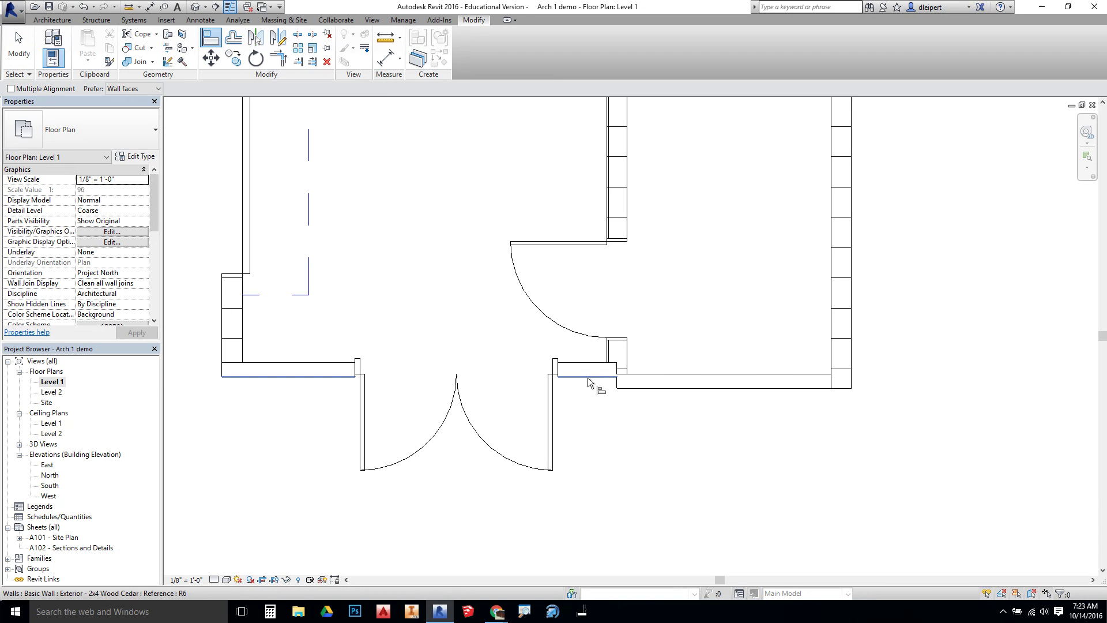
click(645, 391)
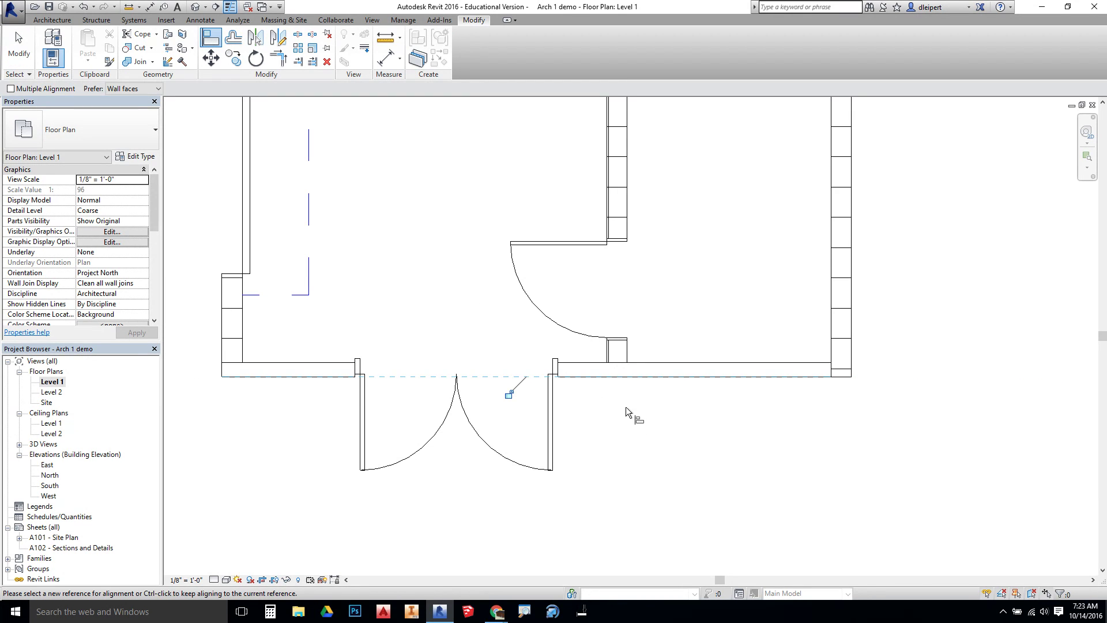
key(Escape)
scroll(628, 410, down, 6)
scroll(571, 427, up, 4)
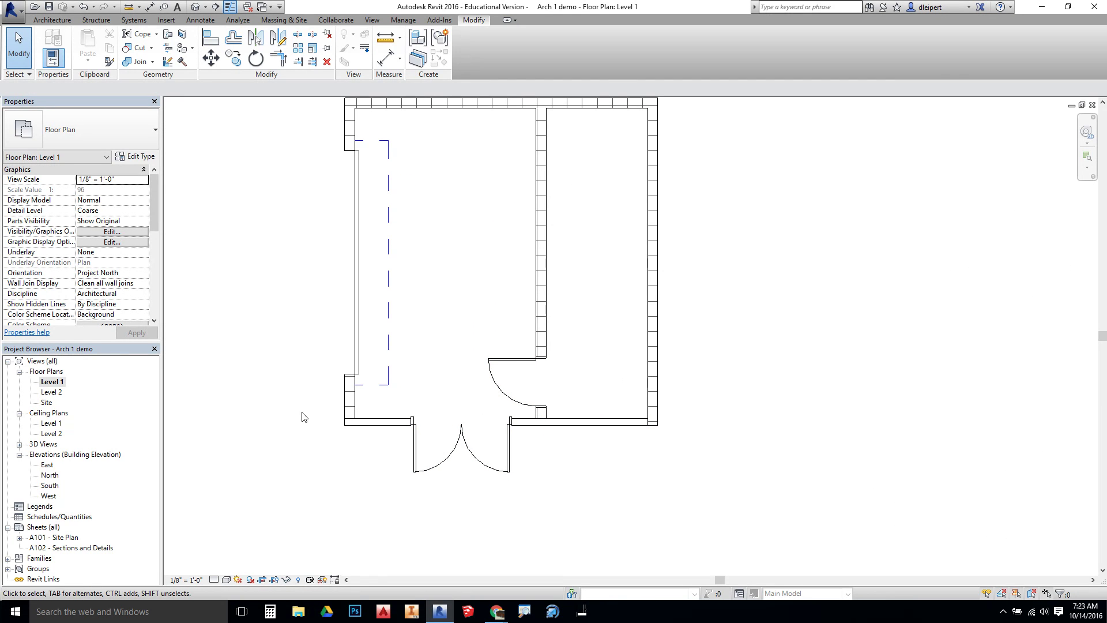
- Open the default 3D view on the building's cedar wall and set the visual style to Shaded
click(195, 7)
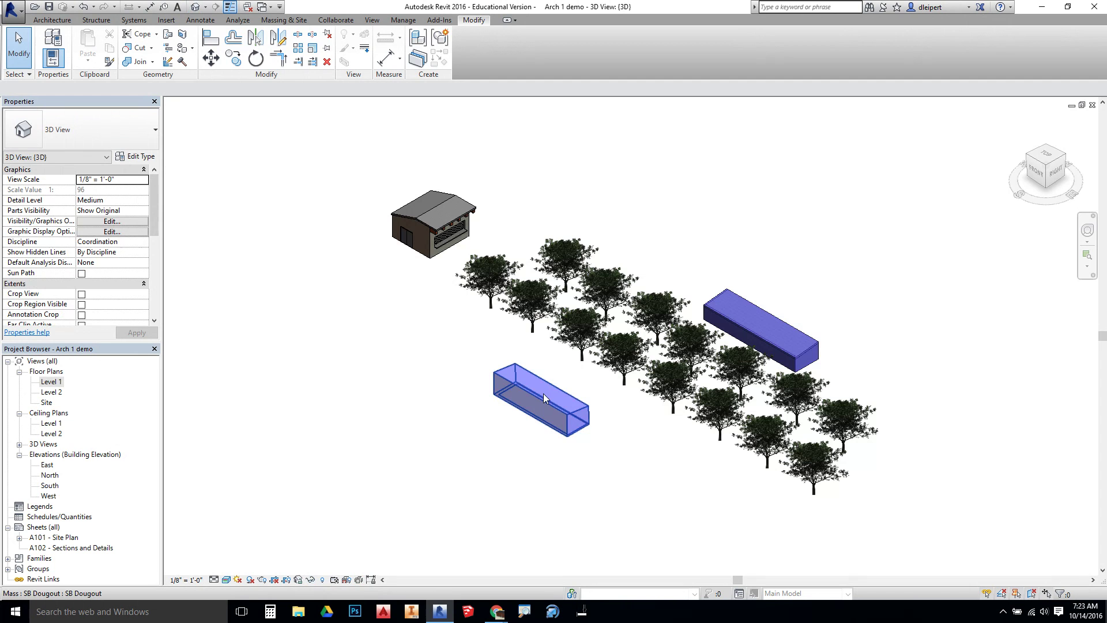
scroll(396, 230, up, 5)
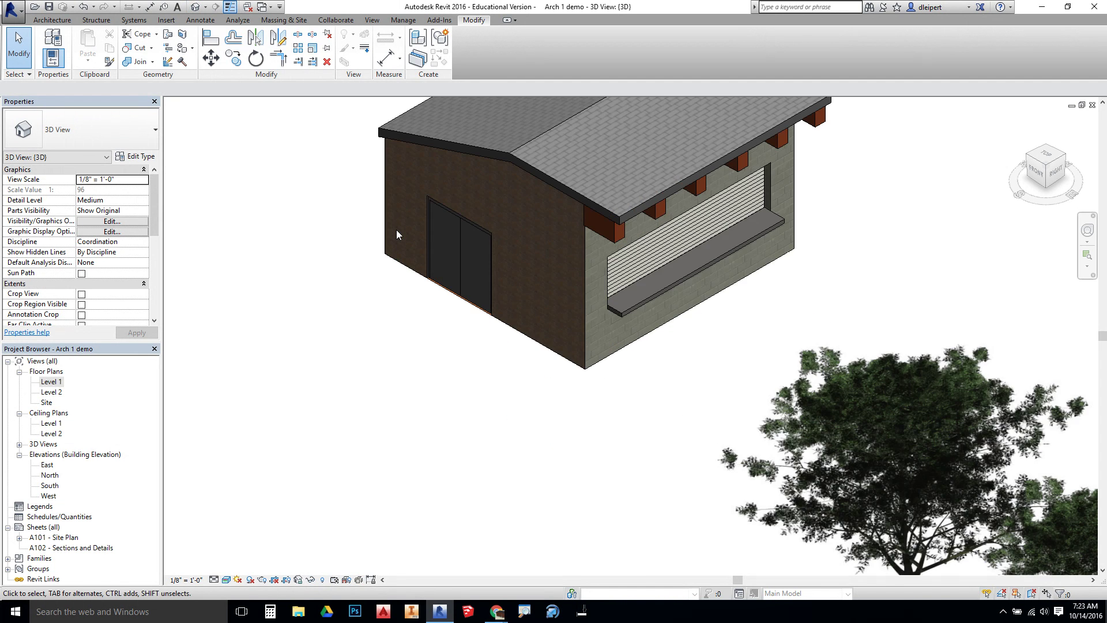
middle_drag(362, 297, 404, 323)
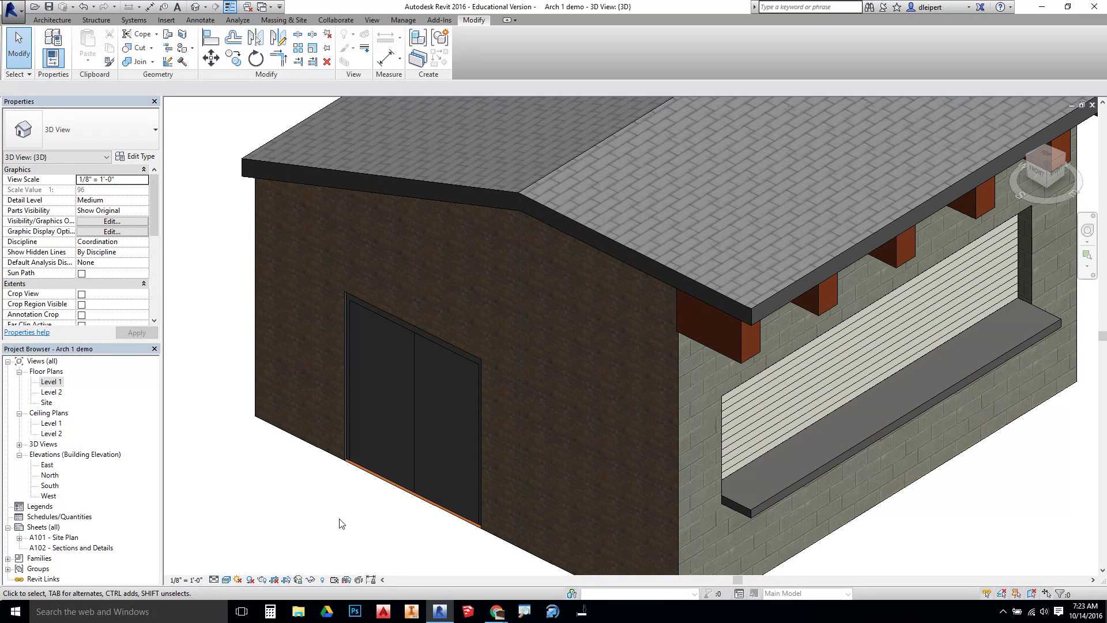
click(226, 580)
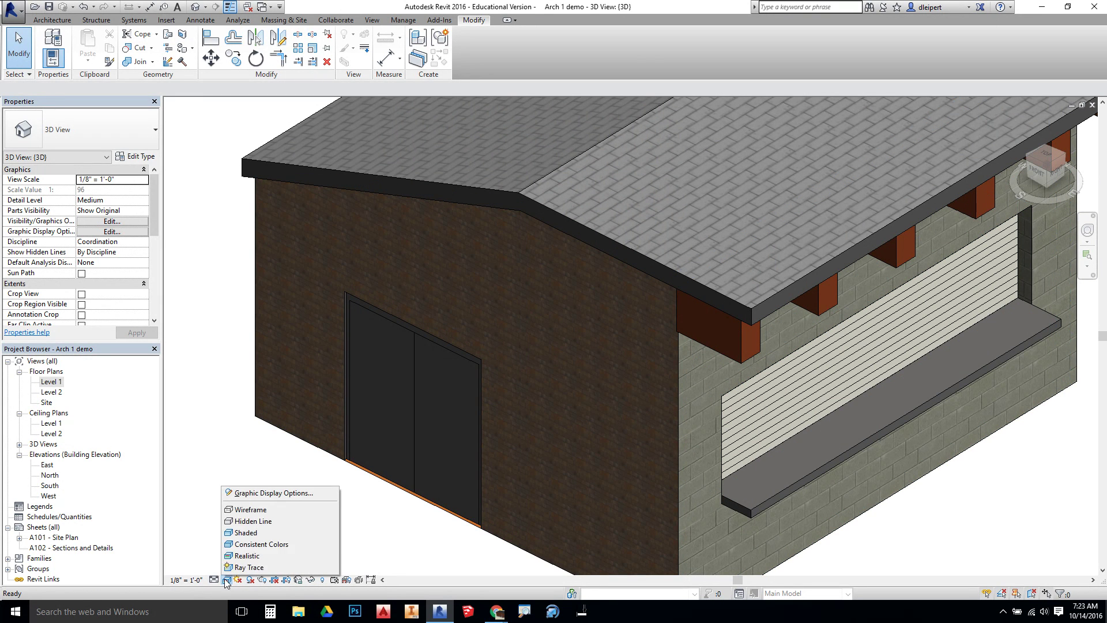
click(248, 533)
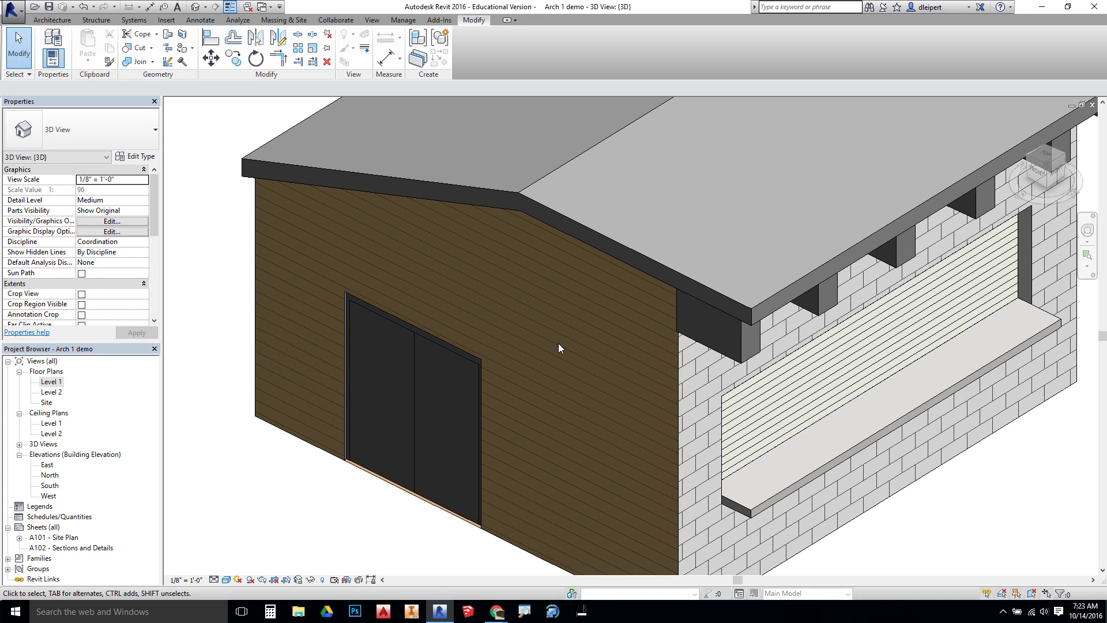